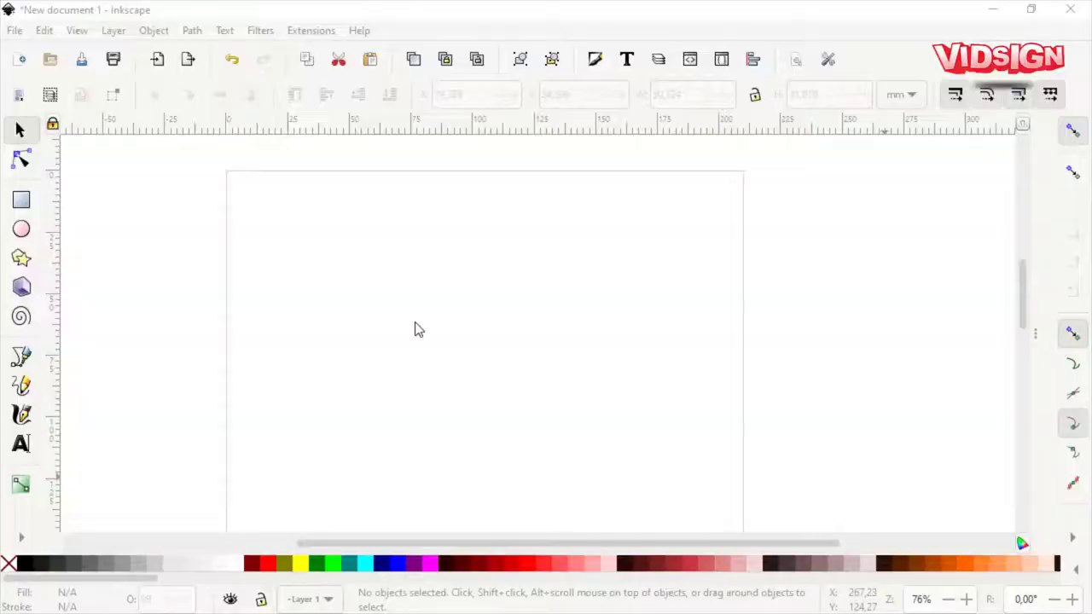
- Draw four overlapping green ellipses for the canopy, the largest one at lower right
left_click(21, 230)
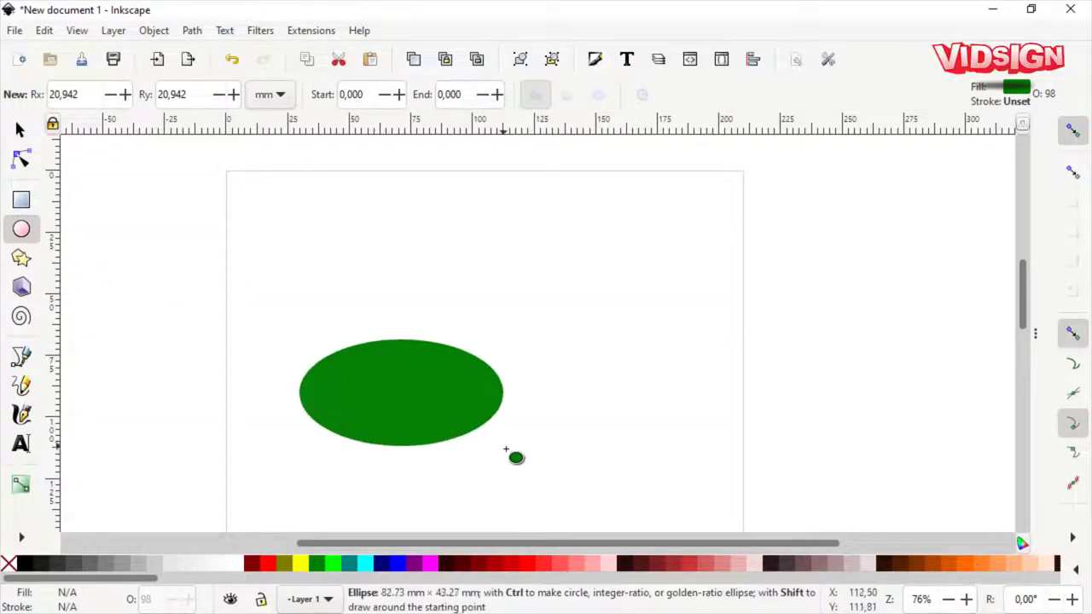
left_click_drag(300, 340, 512, 462)
left_click_drag(435, 272, 535, 343)
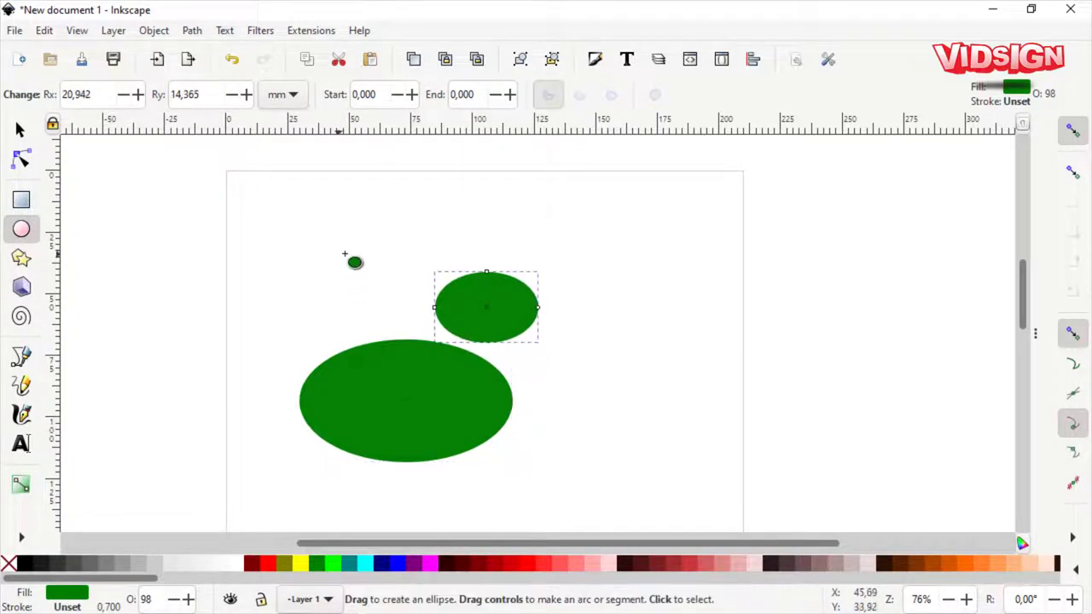
left_click_drag(350, 232, 459, 299)
scroll(471, 361, "down", 2)
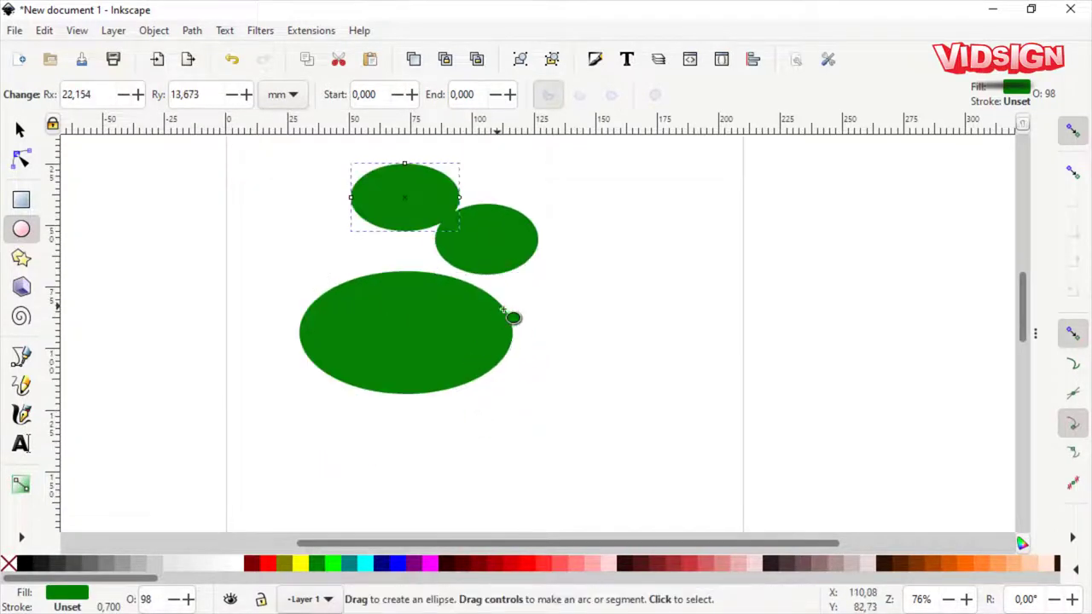
left_click_drag(378, 307, 650, 465)
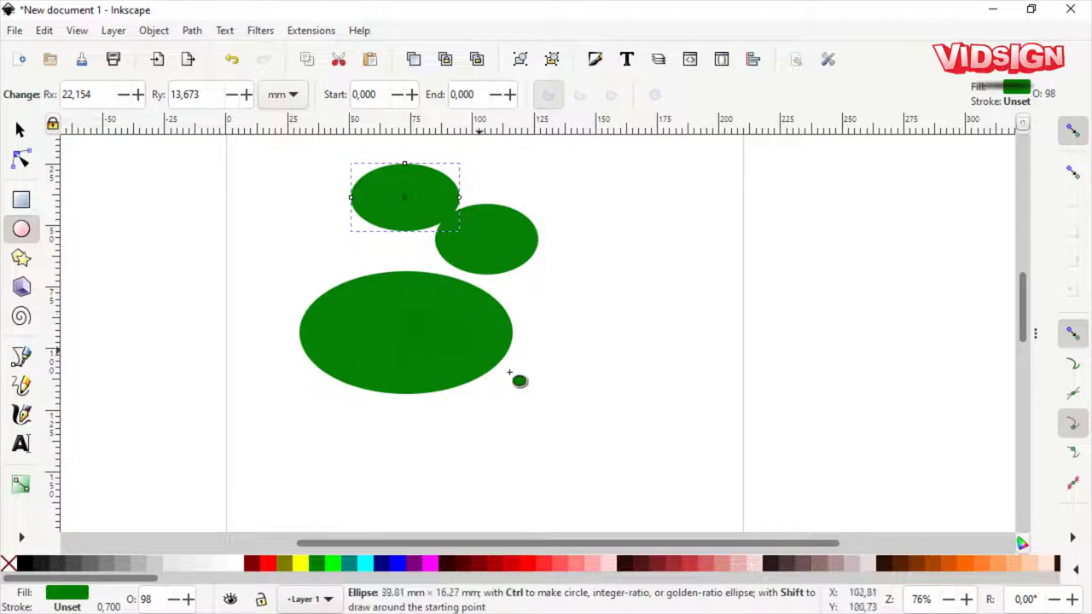
- Enlarge and reposition the upper-right and top-left ellipses into a tighter cluster
key("s")
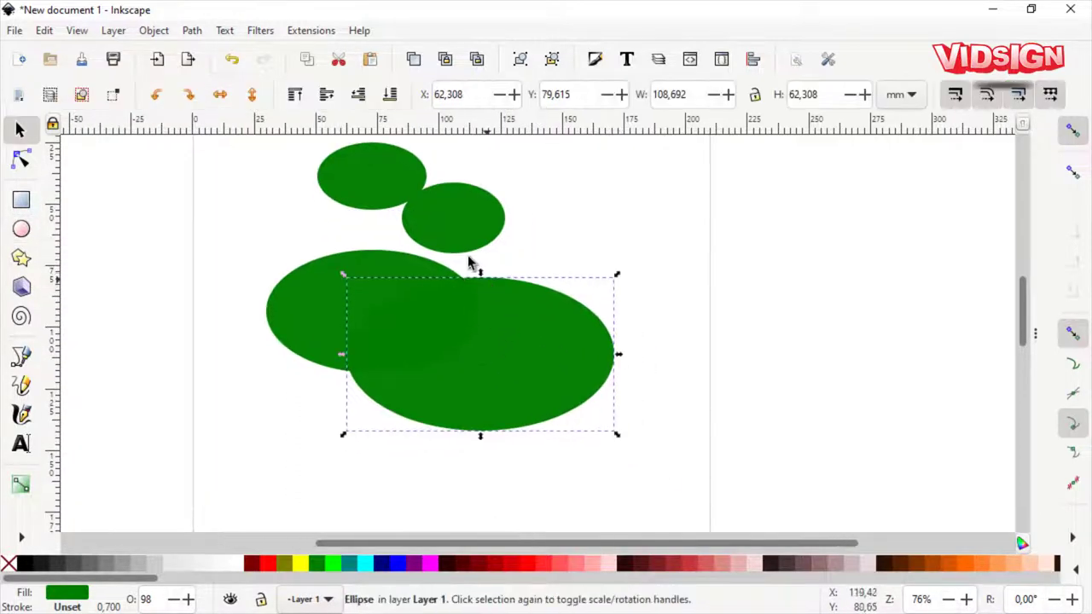
left_click(486, 239)
mouse_move(515, 251)
left_mouse_down()
mouse_move(561, 288)
mouse_move(518, 247)
left_mouse_up()
left_click_drag(372, 176, 303, 177)
key("Escape")
left_click(341, 181)
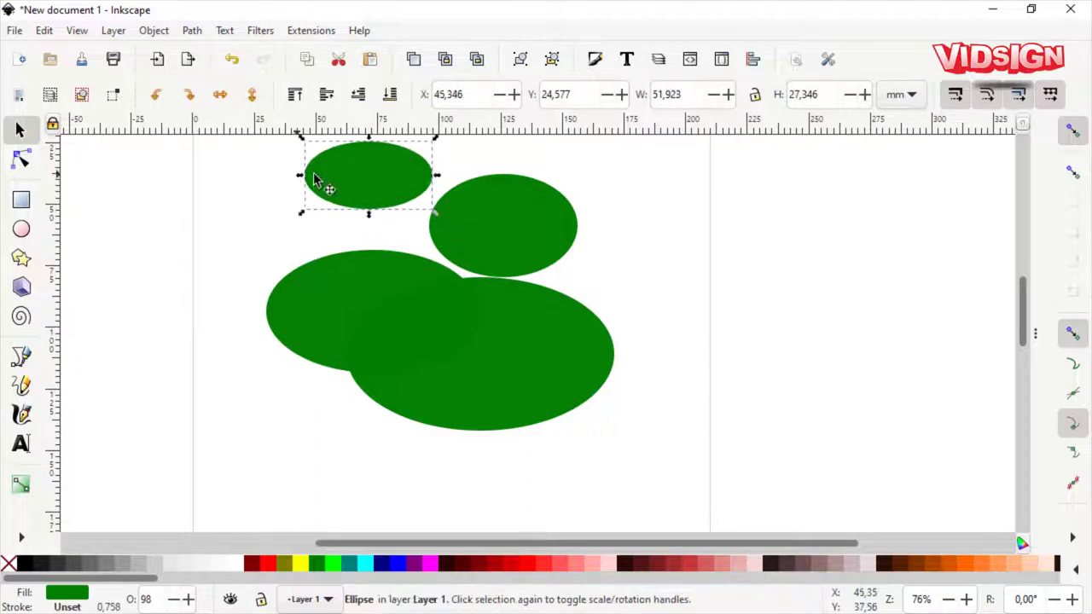
left_click_drag(435, 211, 449, 227)
left_click(604, 285)
- Fill all four ellipses with light grey as a guide shape
scroll(423, 404, "up", 1)
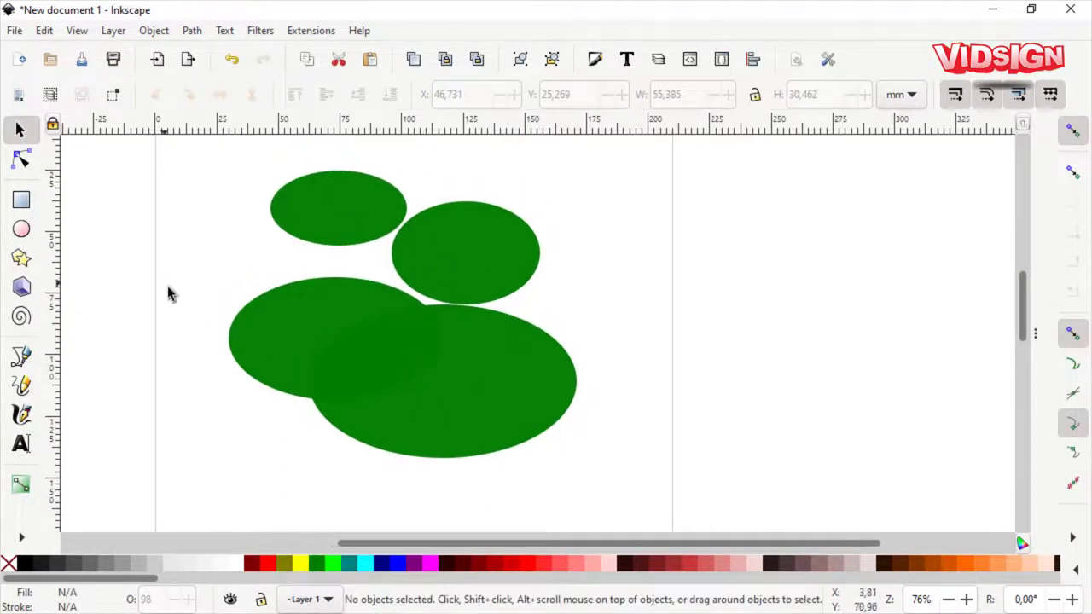
left_click_drag(207, 163, 634, 507)
left_click(190, 563)
- Set the Calligraphy tool to 4 mm width and tremor 100
left_click(153, 527)
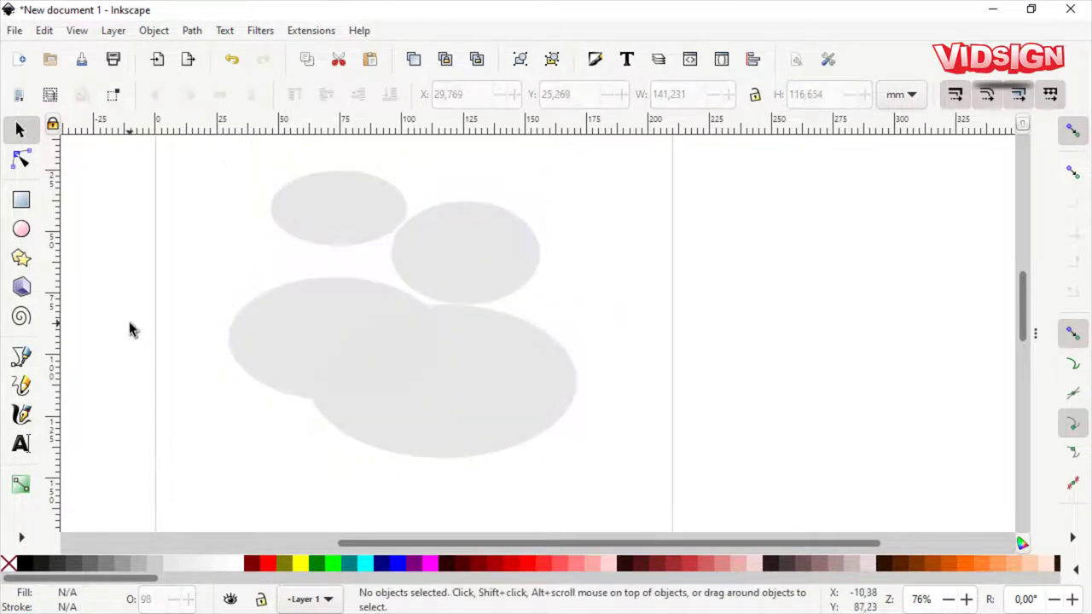
left_click(23, 413)
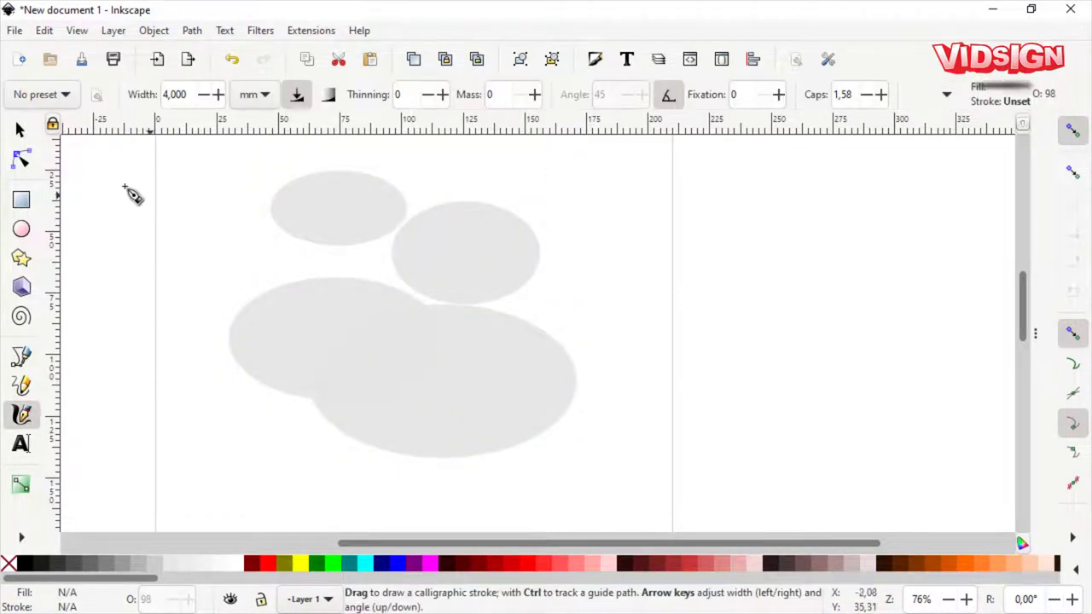
double_click(189, 95)
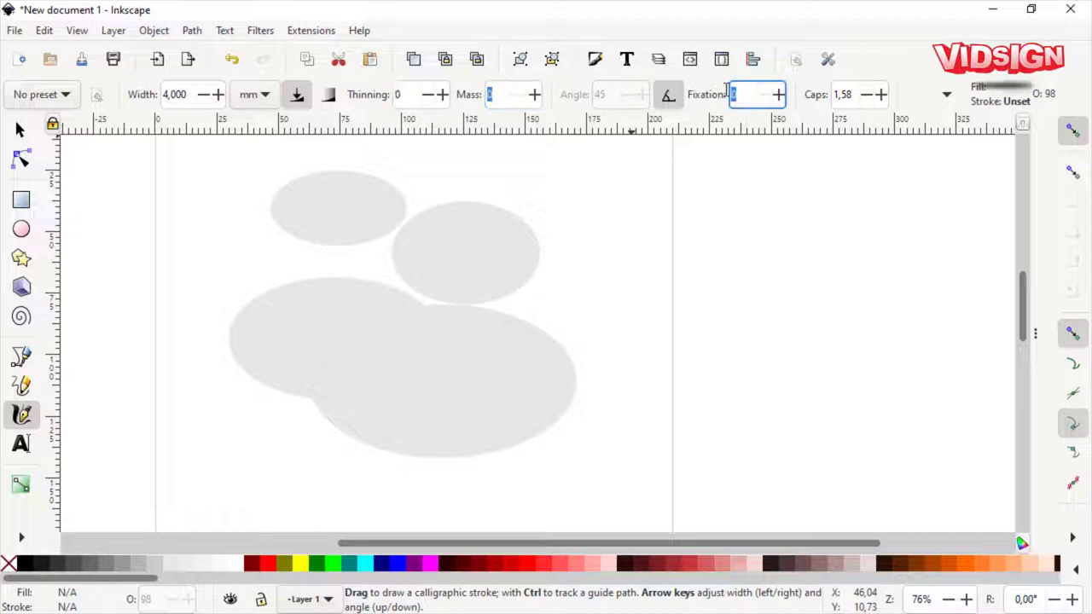
left_click(947, 94)
mouse_move(981, 124)
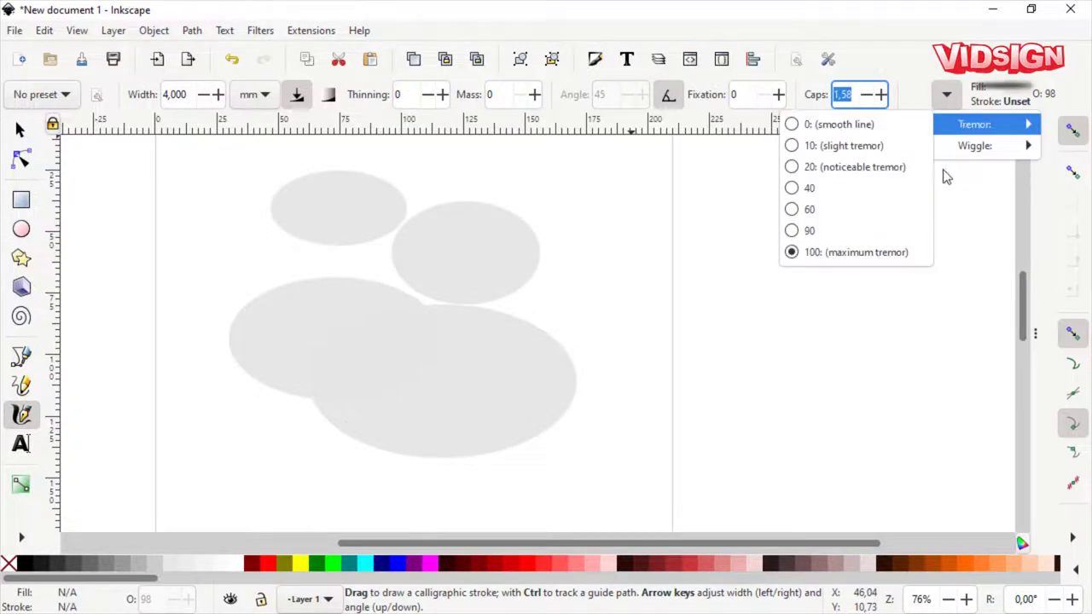
left_click(554, 341)
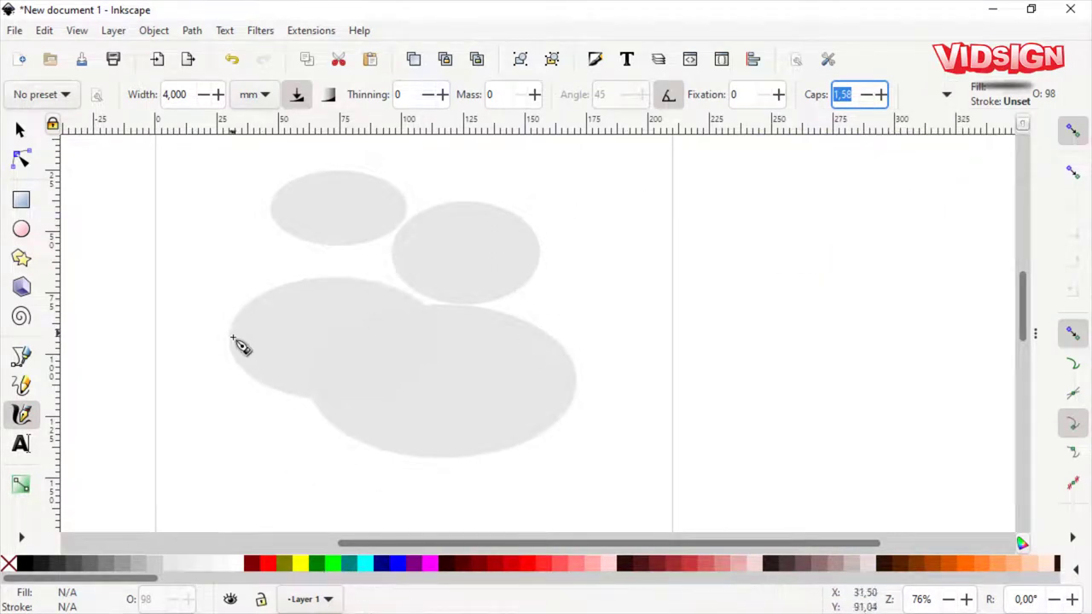
- Paint a test green stroke on the large ellipse's left edge, then undo it
left_click_drag(232, 337, 273, 295)
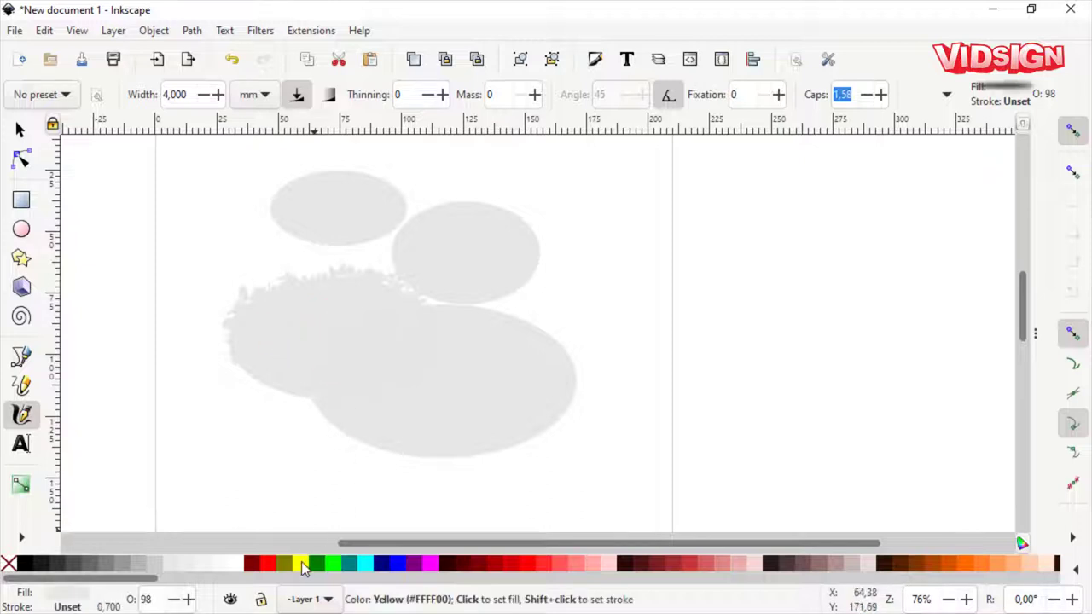
left_click(316, 563)
scroll(269, 350, "up", 1, "ctrl")
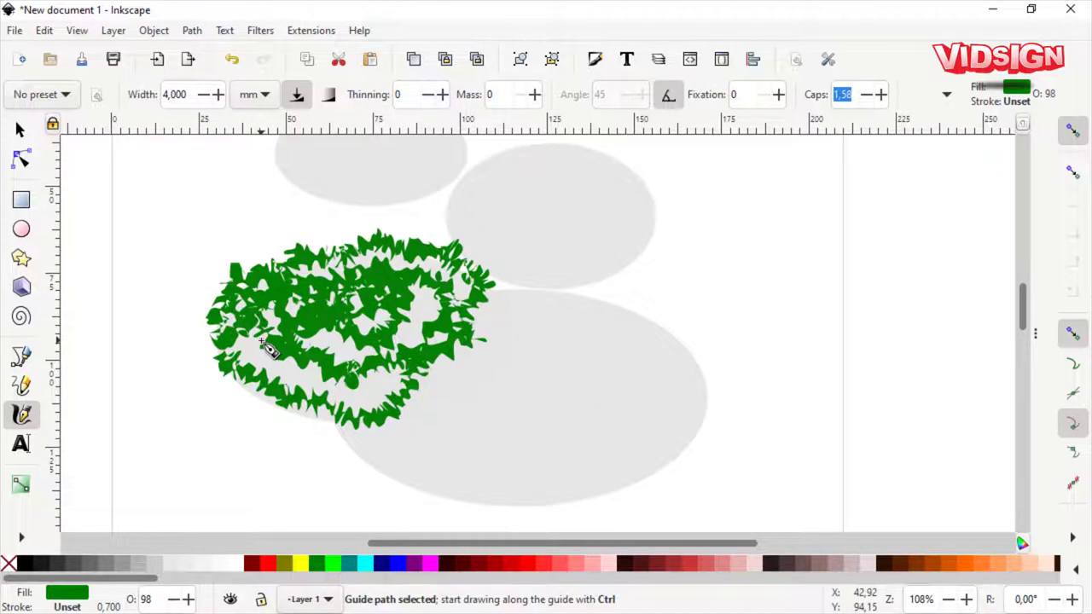
key("ctrl+z")
key("ctrl+z")
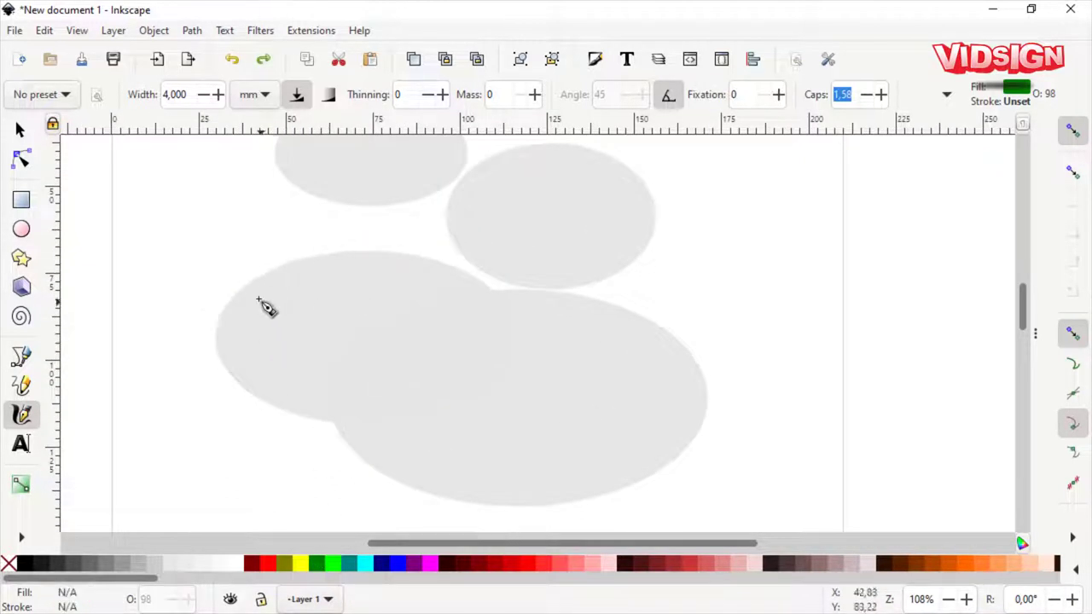
- Scribble ragged green calligraphy strokes densely over the two lower grey ellipses
mouse_move(245, 287)
left_mouse_down()
mouse_move(649, 324)
mouse_move(700, 414)
mouse_move(636, 470)
mouse_move(392, 498)
left_mouse_up()
mouse_move(305, 431)
left_mouse_down()
mouse_move(227, 378)
mouse_move(233, 309)
left_mouse_up()
mouse_move(236, 350)
left_mouse_down()
mouse_move(393, 463)
mouse_move(520, 473)
mouse_move(692, 439)
mouse_move(683, 378)
mouse_move(654, 349)
mouse_move(551, 317)
mouse_move(494, 324)
mouse_move(341, 290)
mouse_move(263, 353)
mouse_move(401, 444)
mouse_move(453, 419)
mouse_move(303, 354)
mouse_move(366, 304)
mouse_move(447, 316)
mouse_move(383, 367)
mouse_move(410, 352)
mouse_move(450, 368)
left_mouse_up()
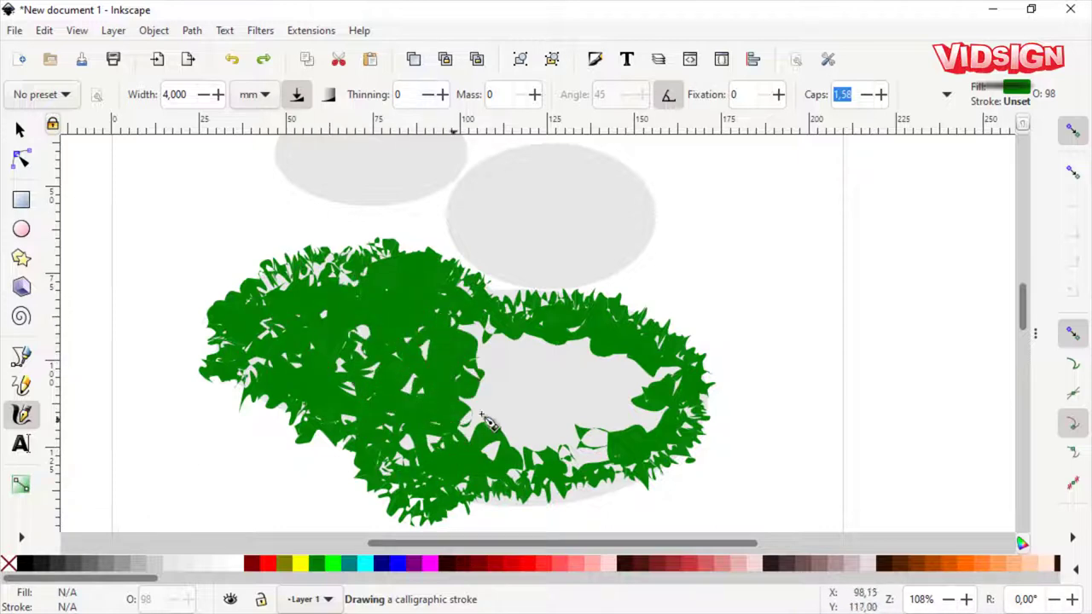
mouse_move(483, 420)
left_mouse_down()
mouse_move(580, 433)
mouse_move(586, 457)
left_mouse_up()
mouse_move(625, 402)
left_mouse_down()
mouse_move(641, 378)
mouse_move(529, 366)
mouse_move(464, 324)
mouse_move(468, 393)
mouse_move(496, 413)
left_mouse_up()
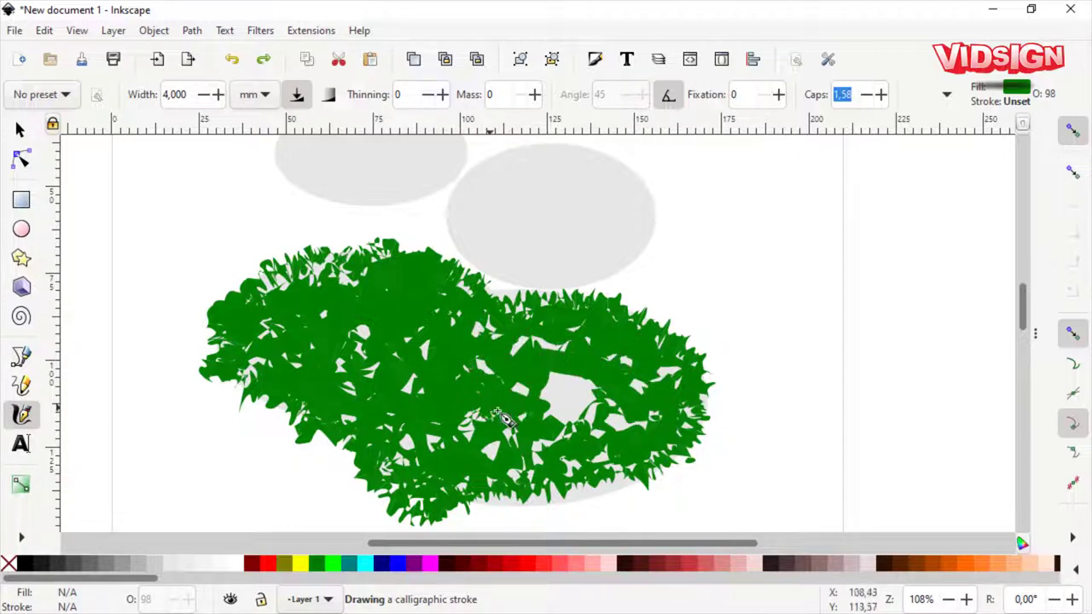
left_click_drag(577, 463, 531, 510)
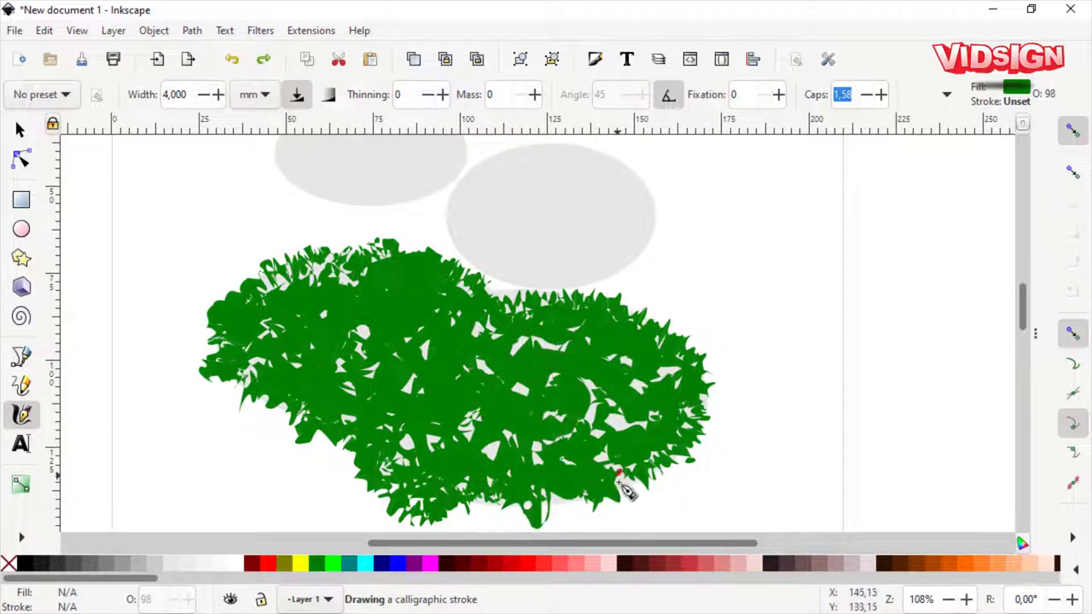
left_click_drag(626, 488, 621, 478)
key("ctrl+plus")
- Try several green swatches on the bush and settle on dark olive green
key("s")
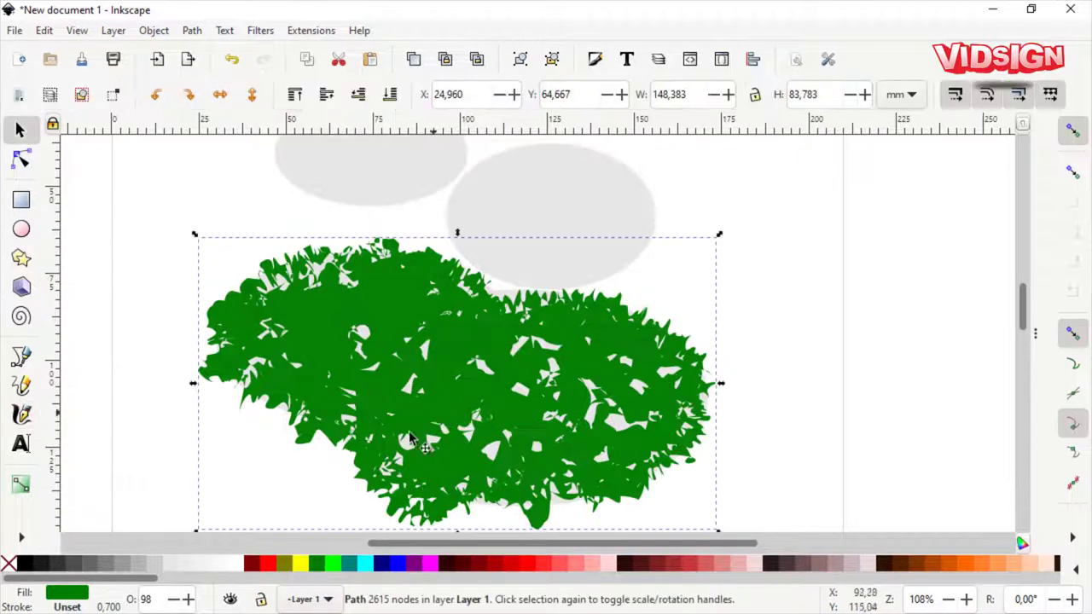
scroll(478, 564, "down", 3)
scroll(478, 564, "down", 3)
scroll(478, 564, "down", 3)
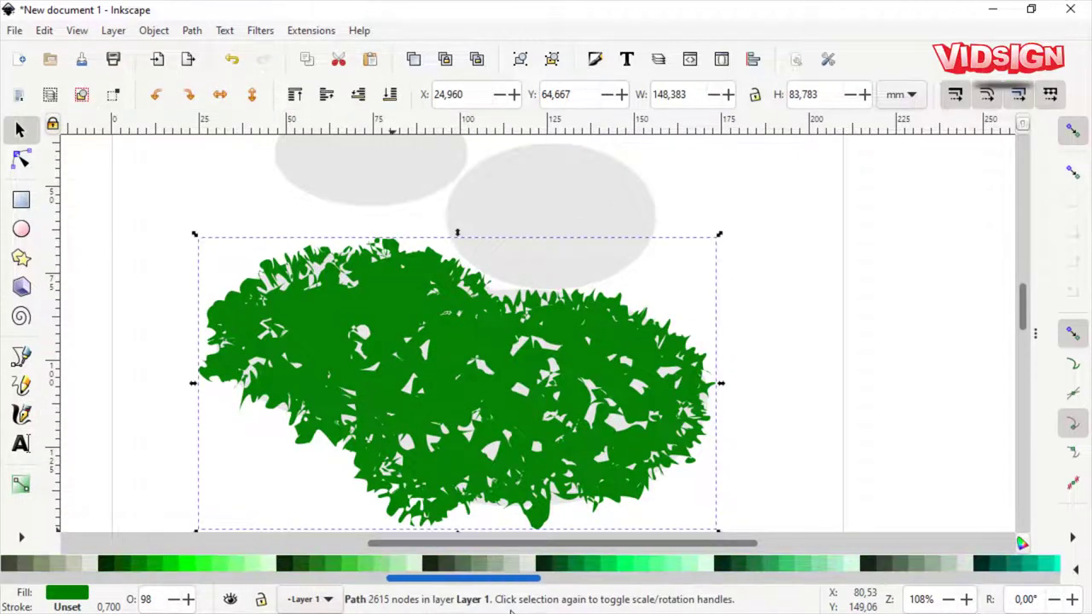
mouse_move(510, 578)
left_mouse_down()
mouse_move(447, 580)
mouse_move(526, 583)
left_mouse_up()
left_click(465, 567)
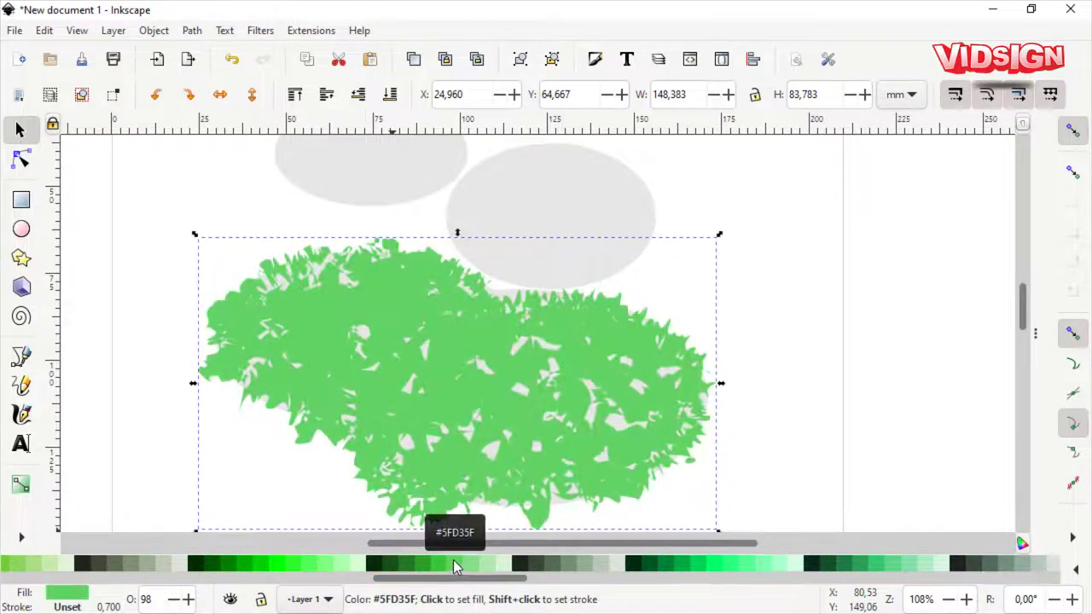
left_click(443, 565)
left_click_drag(447, 584, 394, 585)
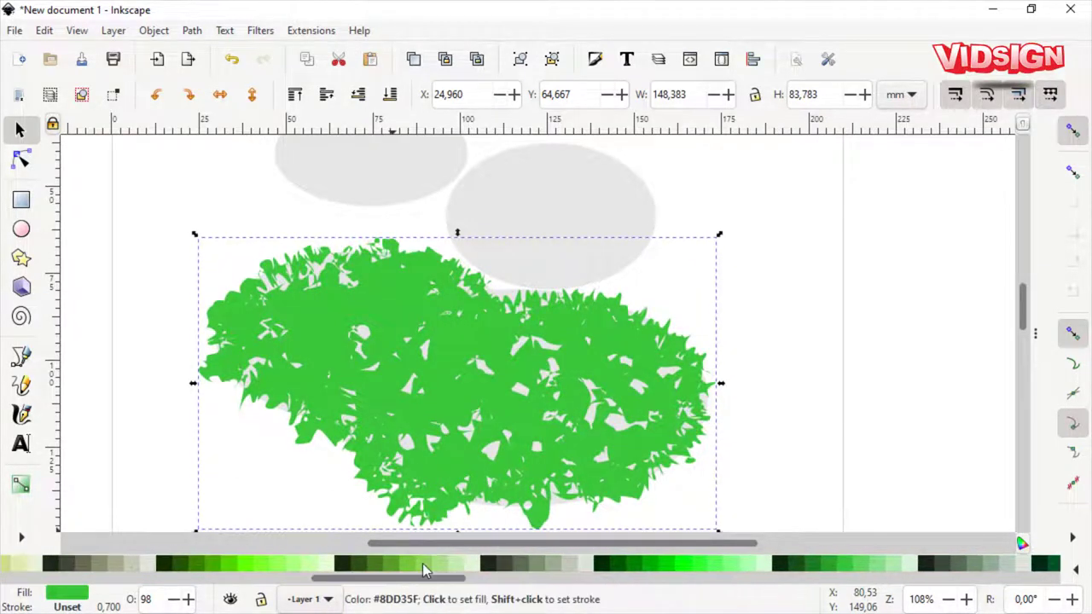
left_click(422, 566)
left_click(371, 563)
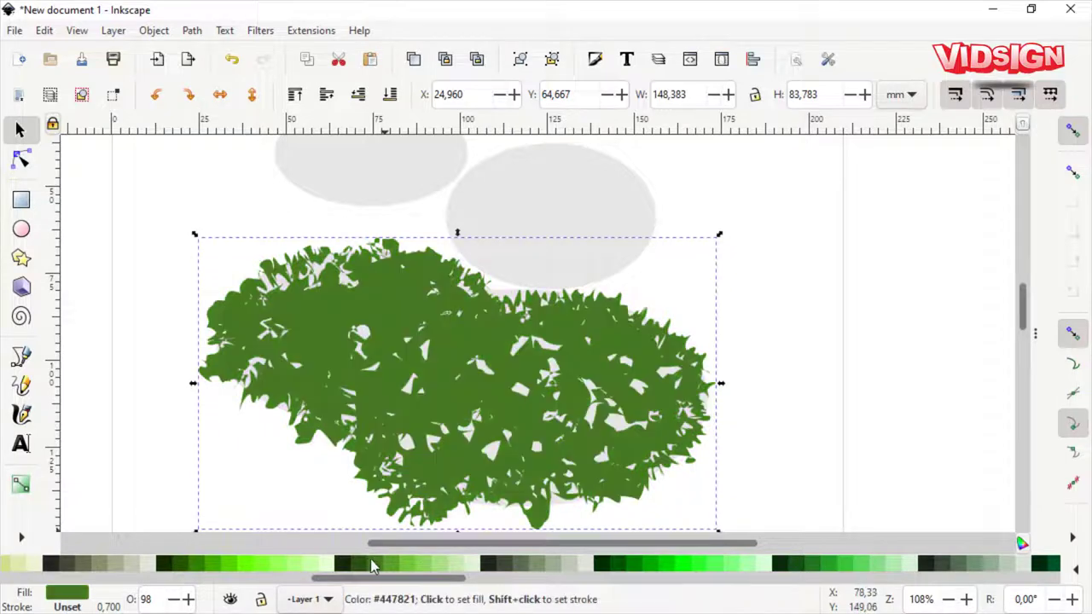
- Return to the Calligraphy tool with light green as the stroke colour
left_click(21, 414)
scroll(563, 376, "down", 2)
scroll(563, 376, "up", 2)
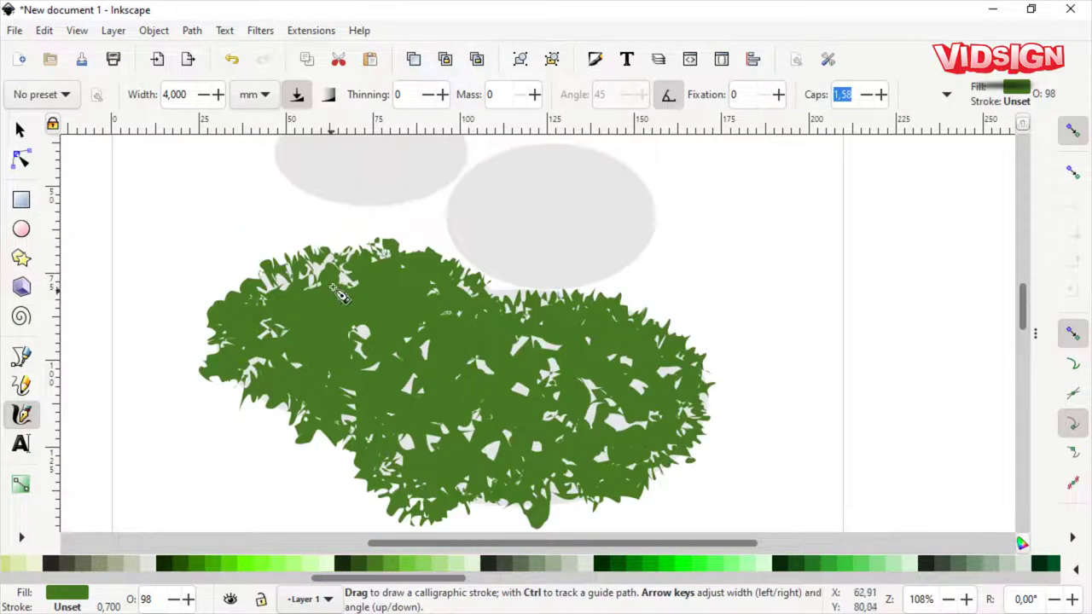
left_click(411, 565)
- Paint light-green highlight strokes looping around the left bush
key("ctrl+z")
left_click_drag(708, 248, 738, 311)
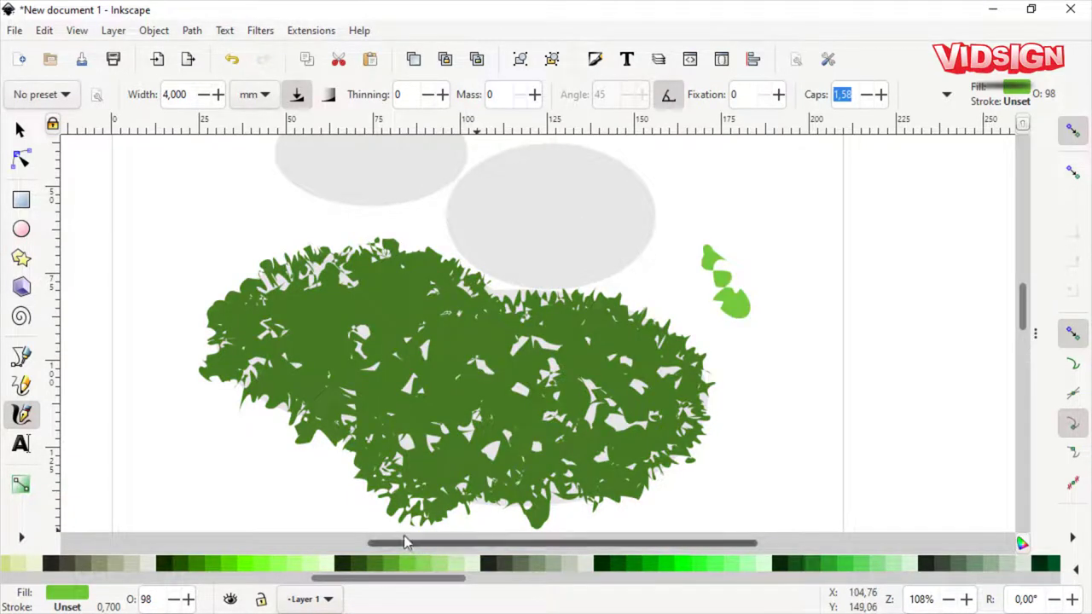
key("ctrl+z")
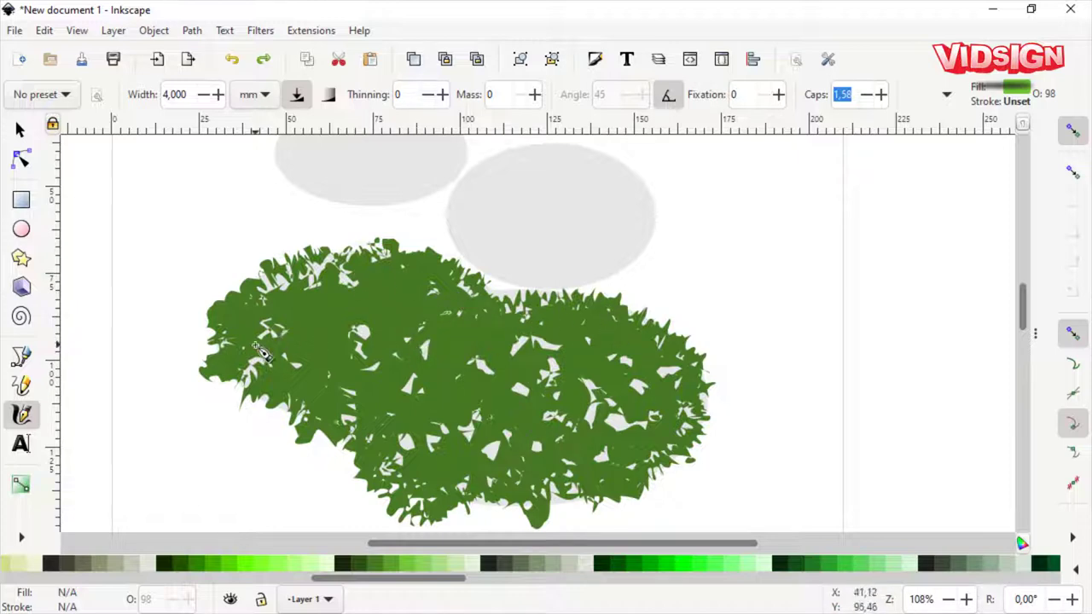
left_click_drag(254, 344, 324, 276)
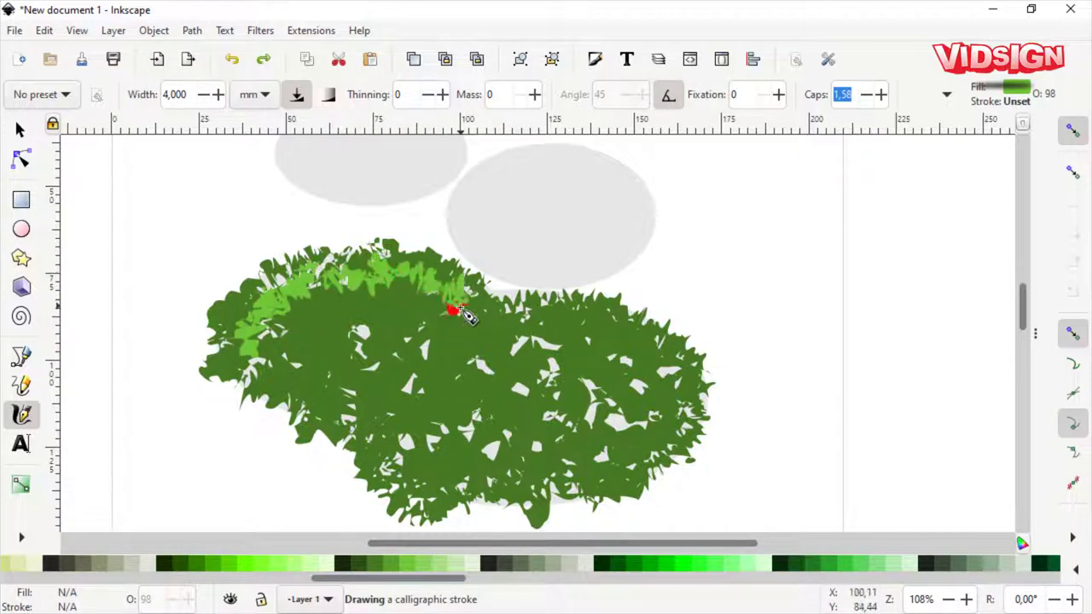
mouse_move(461, 311)
left_mouse_down()
mouse_move(378, 373)
mouse_move(286, 350)
mouse_move(315, 311)
mouse_move(368, 288)
mouse_move(448, 320)
mouse_move(317, 369)
mouse_move(345, 319)
left_mouse_up()
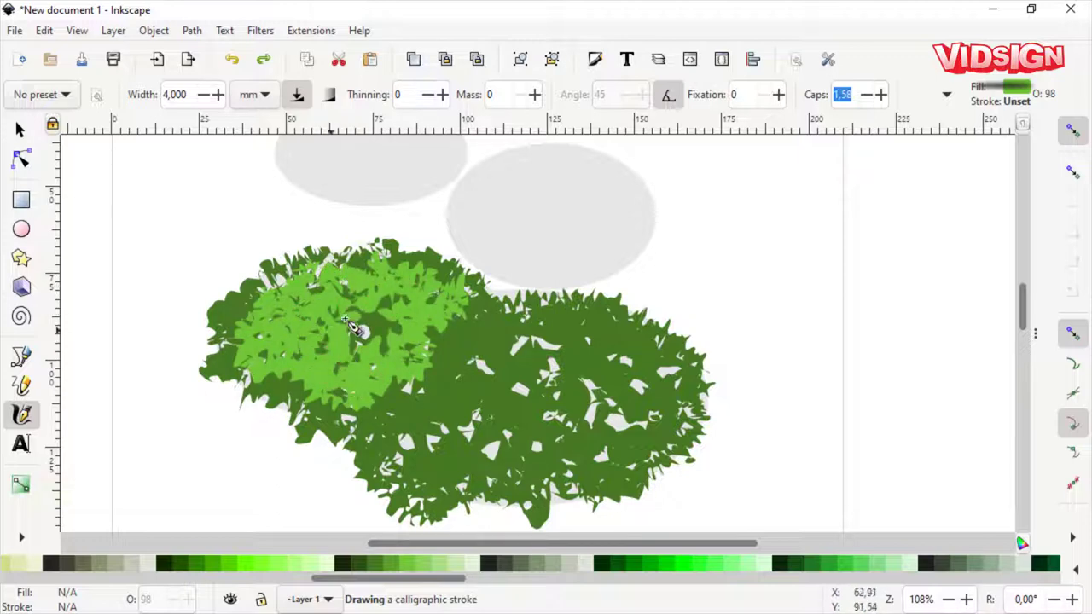
left_click_drag(359, 371, 360, 373)
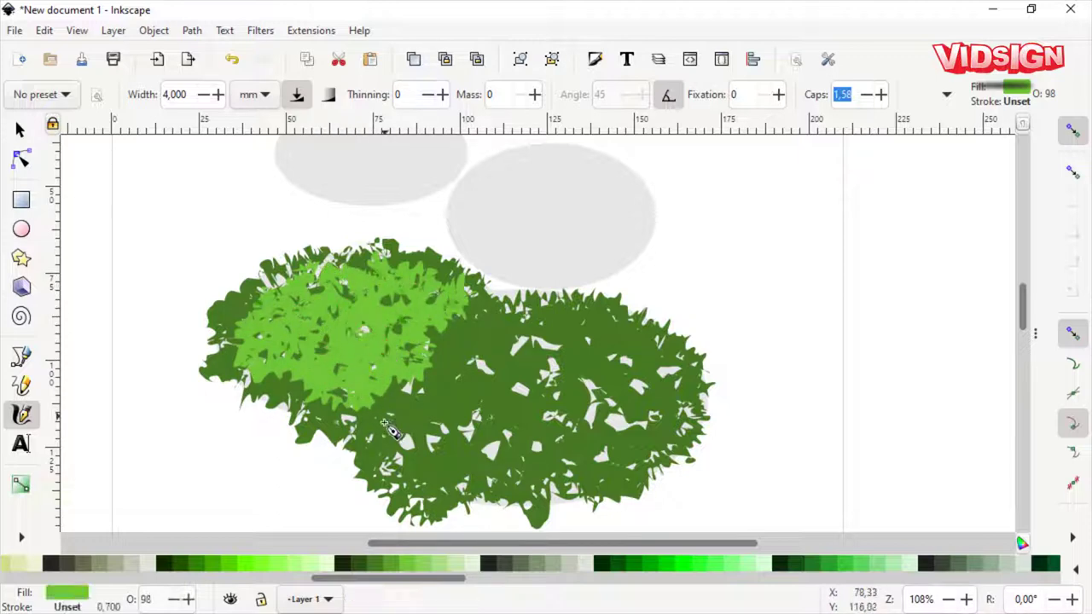
- Layer mid-green leafy strokes across the right bush
left_click(393, 565)
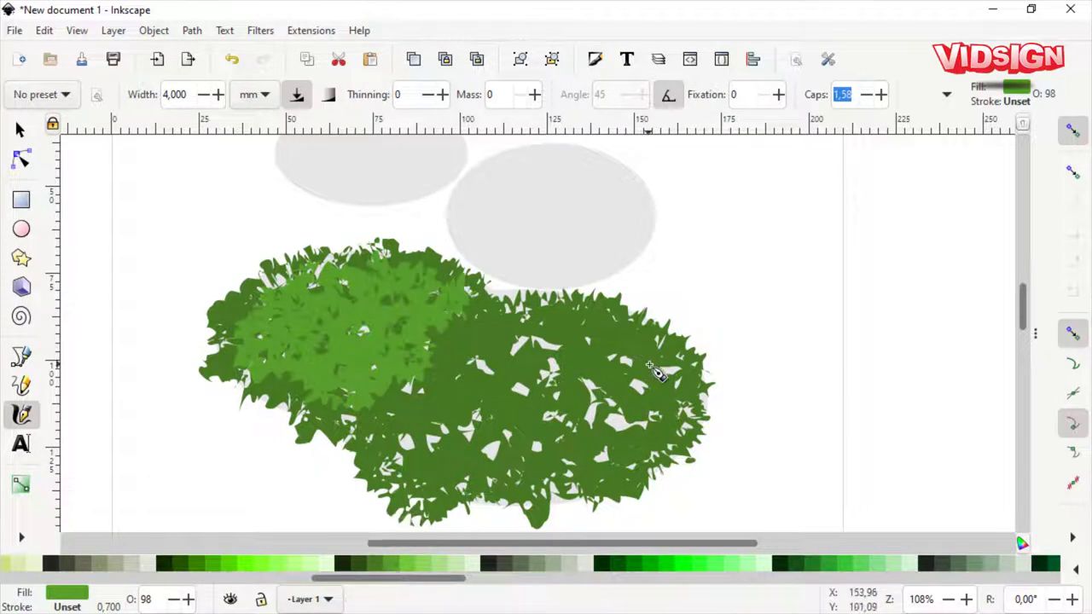
mouse_move(651, 368)
left_mouse_down()
mouse_move(443, 463)
mouse_move(522, 359)
left_mouse_up()
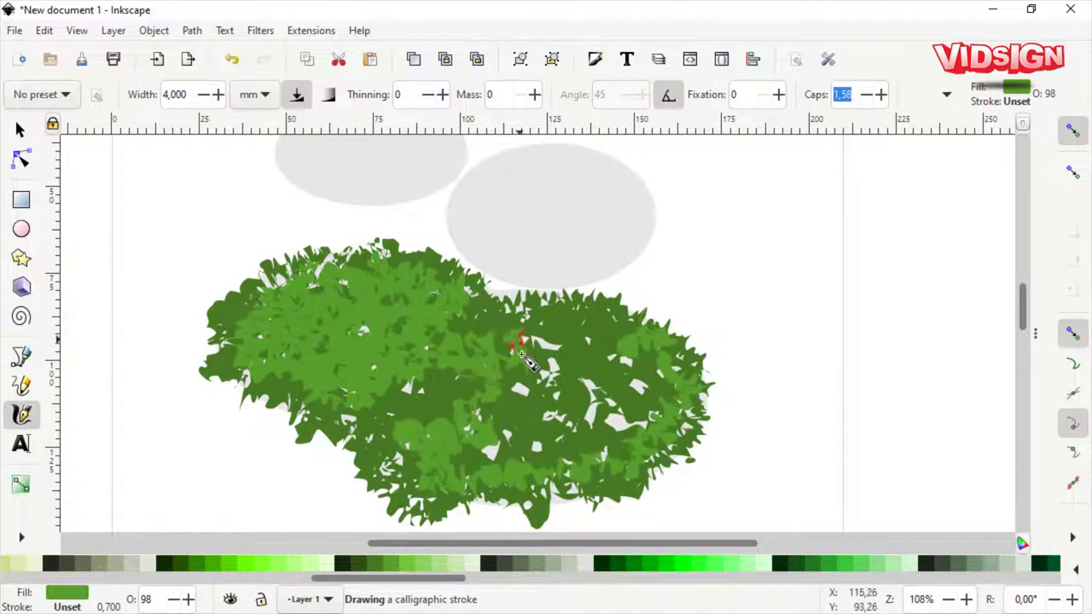
left_click_drag(587, 376, 550, 382)
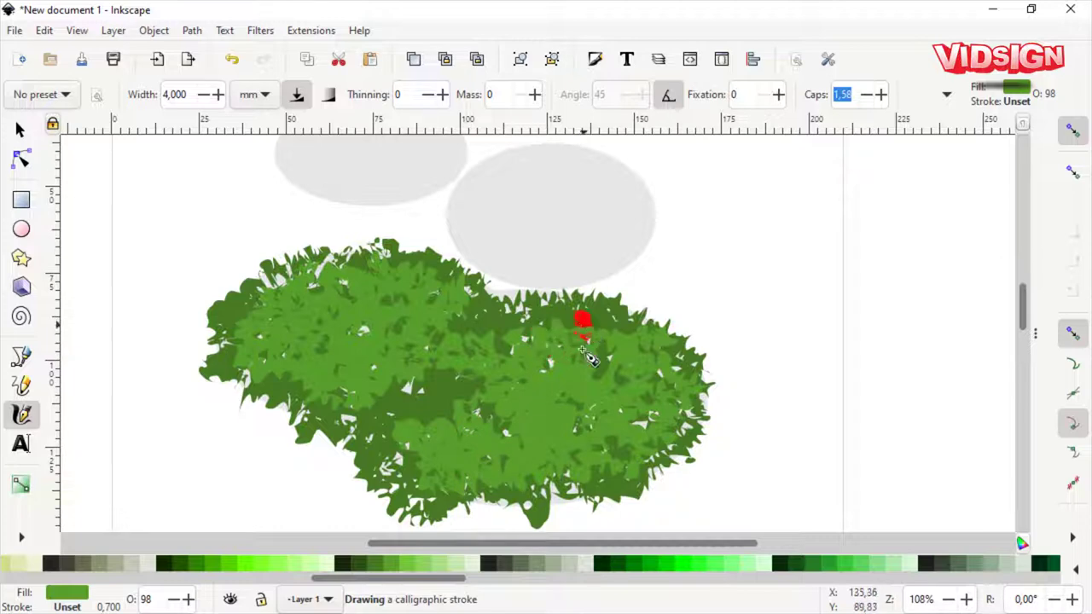
left_click_drag(587, 357, 585, 362)
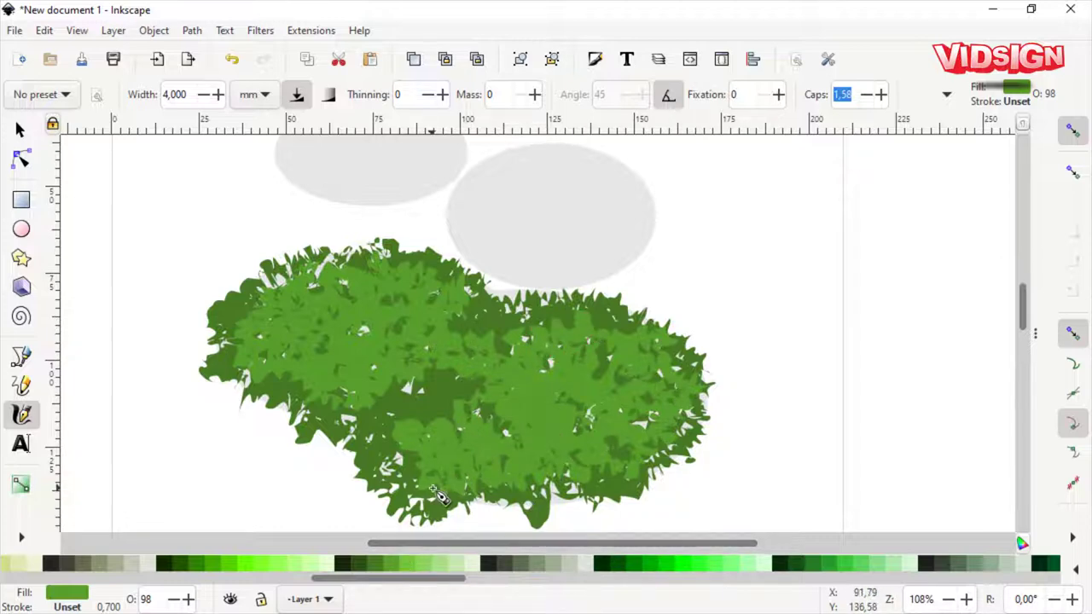
- Delete the stray light-green squiggle
left_click(415, 564)
key("s")
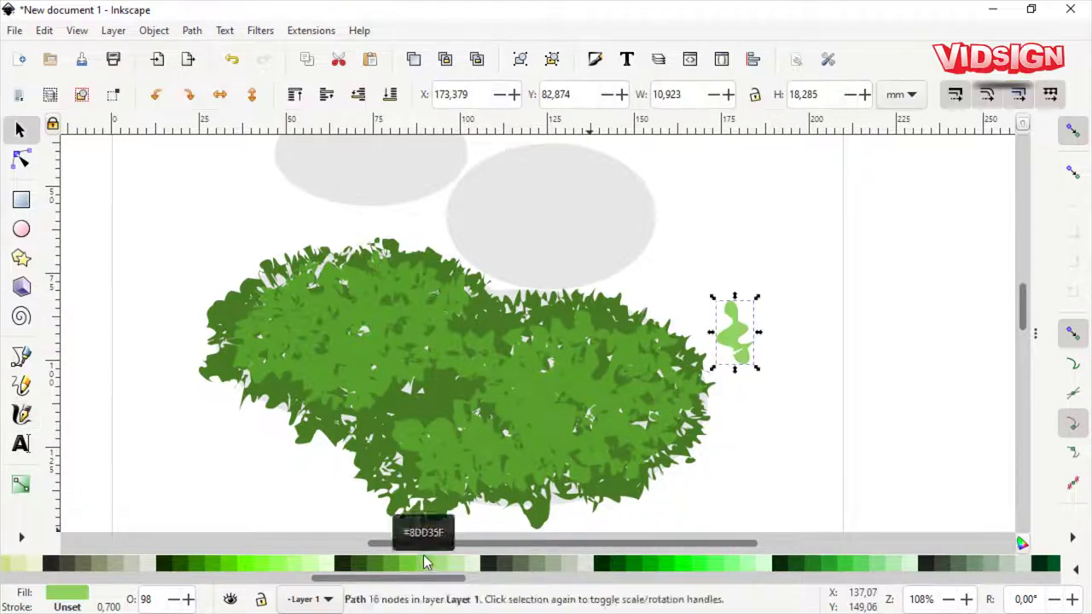
key("ctrl+z")
key("Delete")
key("c")
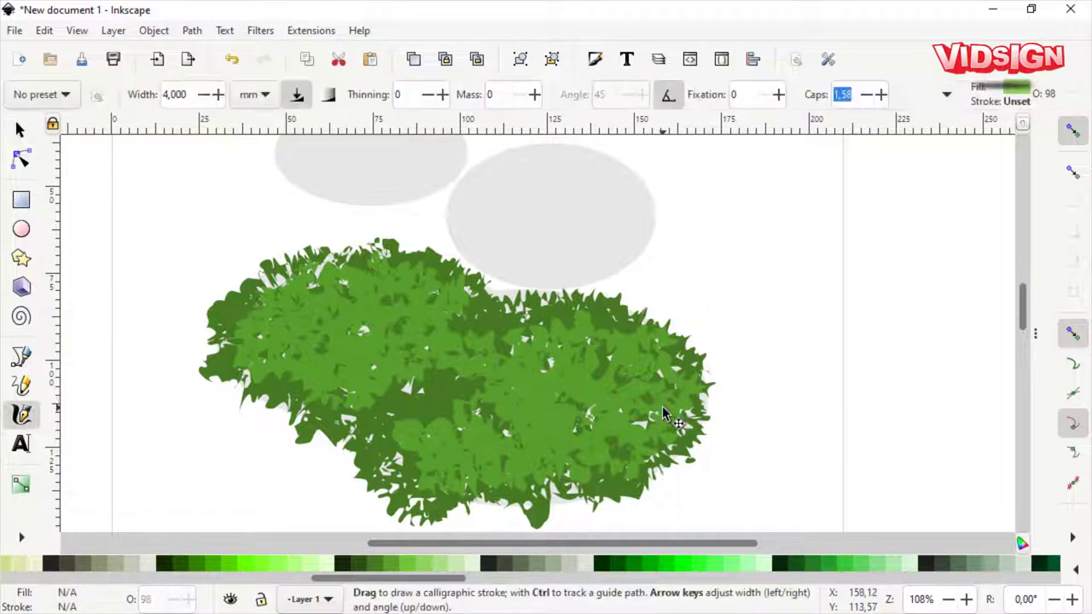
- Scatter light-green highlight patches across both lower canopy clumps
left_click_drag(650, 399, 559, 408)
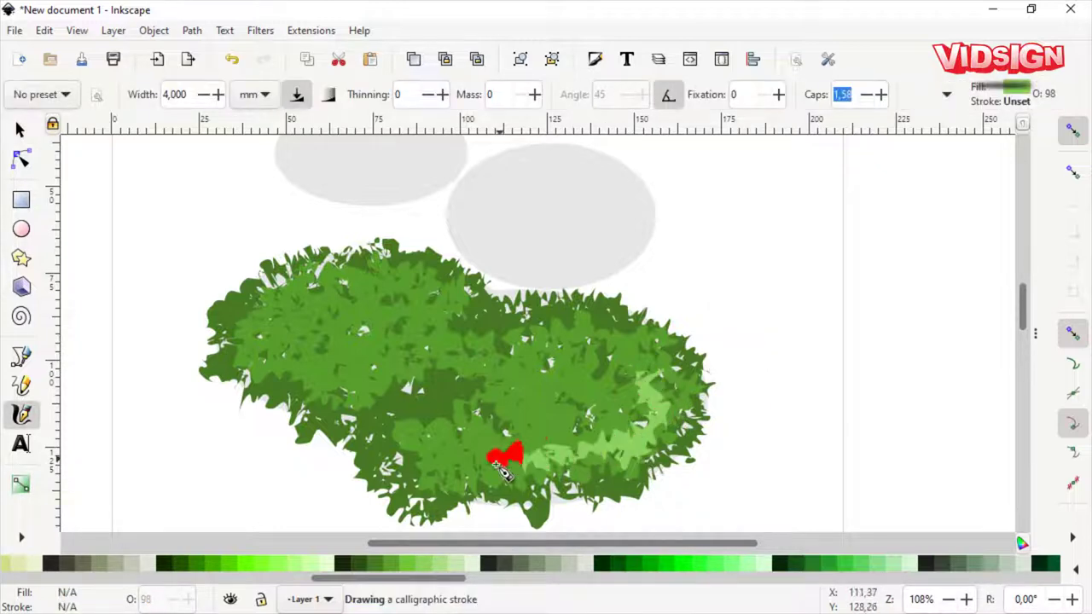
left_click_drag(596, 425, 588, 418)
left_click_drag(451, 295, 401, 358)
left_click_drag(311, 294, 247, 333)
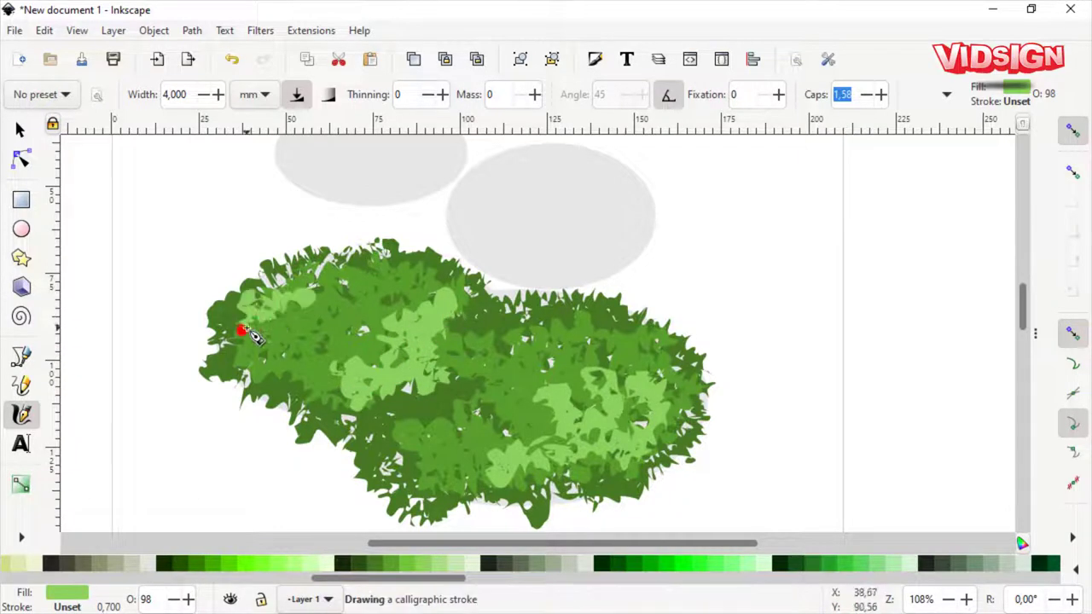
left_click_drag(551, 346, 478, 388)
left_click_drag(614, 341, 565, 314)
left_click_drag(452, 486, 394, 431)
- Start a dark green leafy stroke on the upper-right grey ellipse
scroll(482, 374, "down", 2, "ctrl")
key("s")
key("Escape")
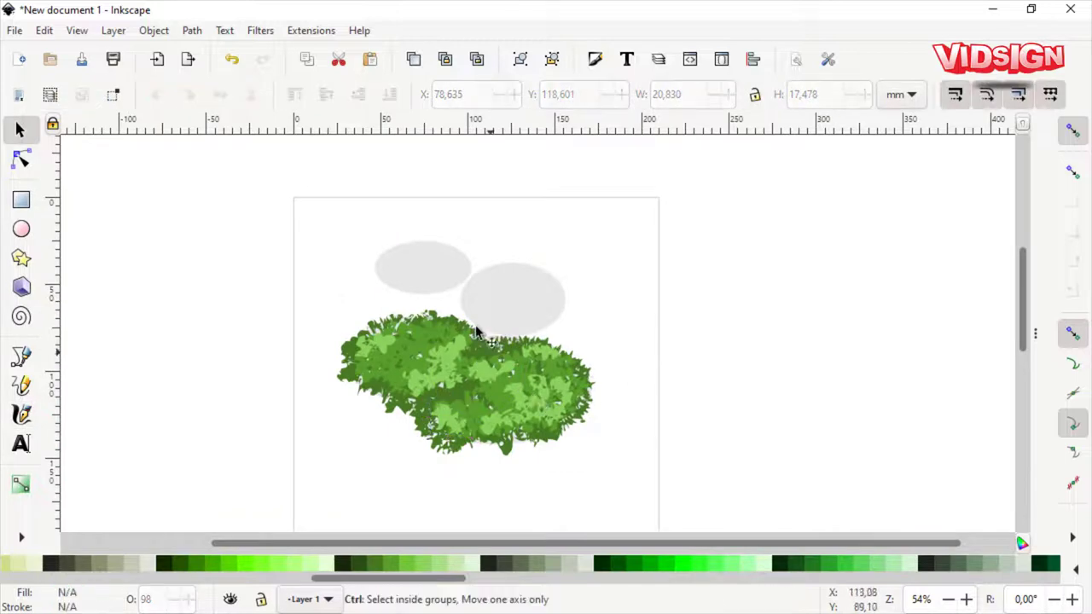
scroll(529, 321, "up", 2, "ctrl")
key("c")
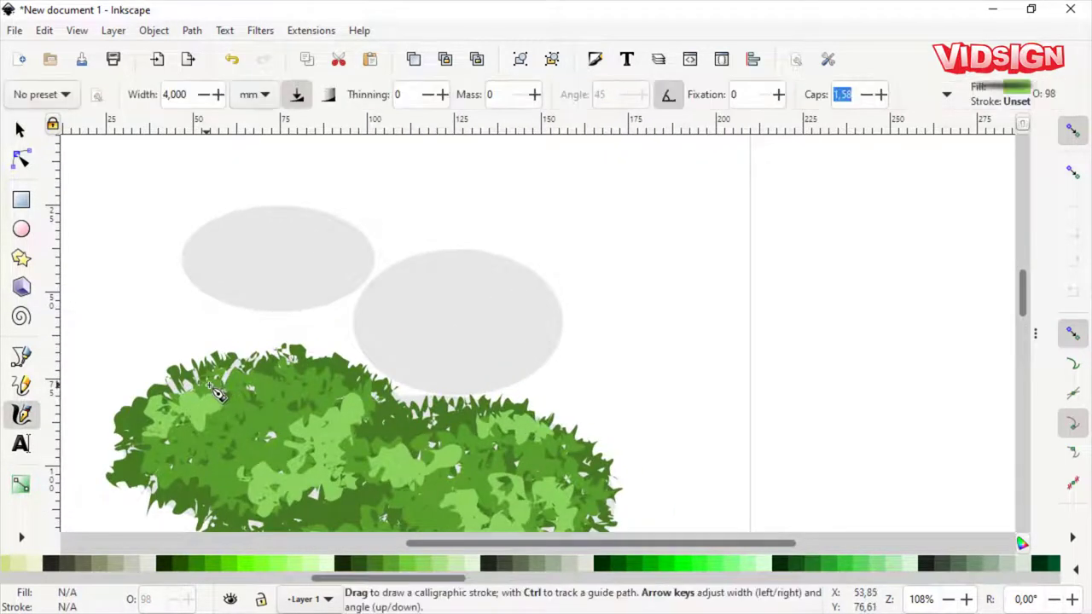
left_click(199, 566)
mouse_move(386, 288)
left_mouse_down()
mouse_move(413, 272)
mouse_move(387, 365)
mouse_move(398, 295)
left_mouse_up()
- Cover the upper-right ellipse's bottom, interior, right edge and top with dark green strokes
mouse_move(409, 362)
left_mouse_down()
mouse_move(524, 360)
mouse_move(546, 316)
left_mouse_up()
mouse_move(470, 279)
left_mouse_down()
mouse_move(441, 319)
mouse_move(473, 356)
left_mouse_up()
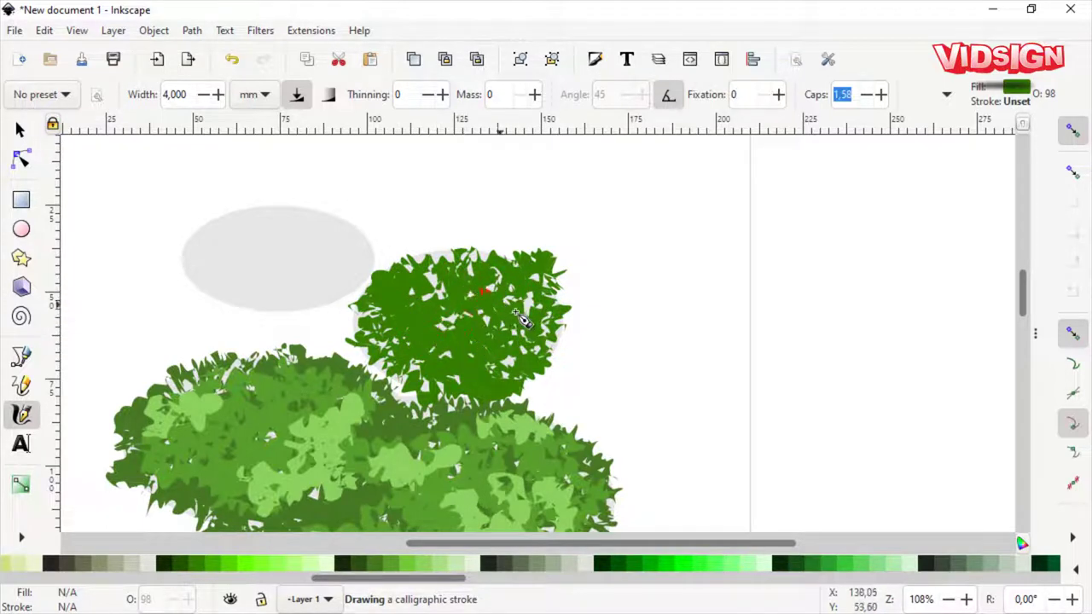
left_click_drag(563, 341, 550, 388)
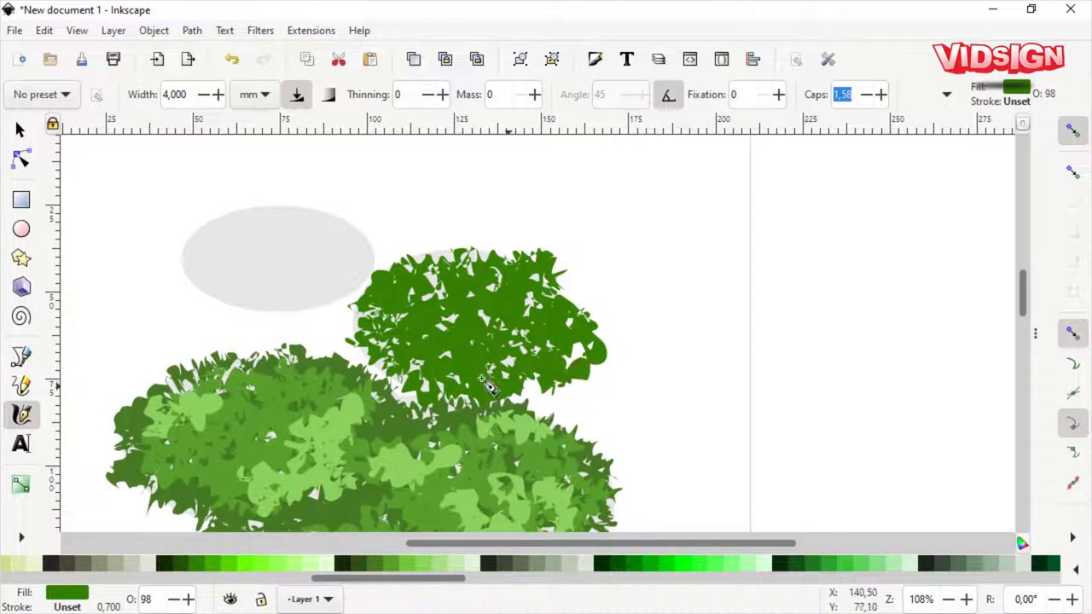
mouse_move(384, 350)
left_mouse_down()
mouse_move(336, 316)
mouse_move(376, 307)
left_mouse_up()
mouse_move(426, 256)
left_mouse_down()
mouse_move(451, 239)
mouse_move(401, 248)
left_mouse_up()
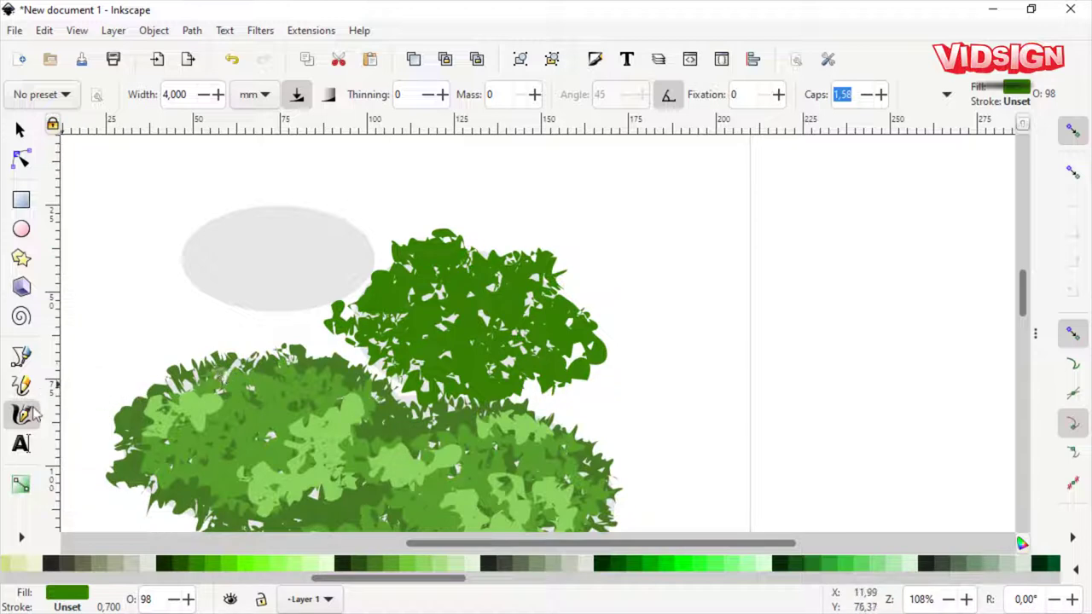
- Undo the trial #5AA02C recolour of the top foliage and deselect
left_click(395, 569)
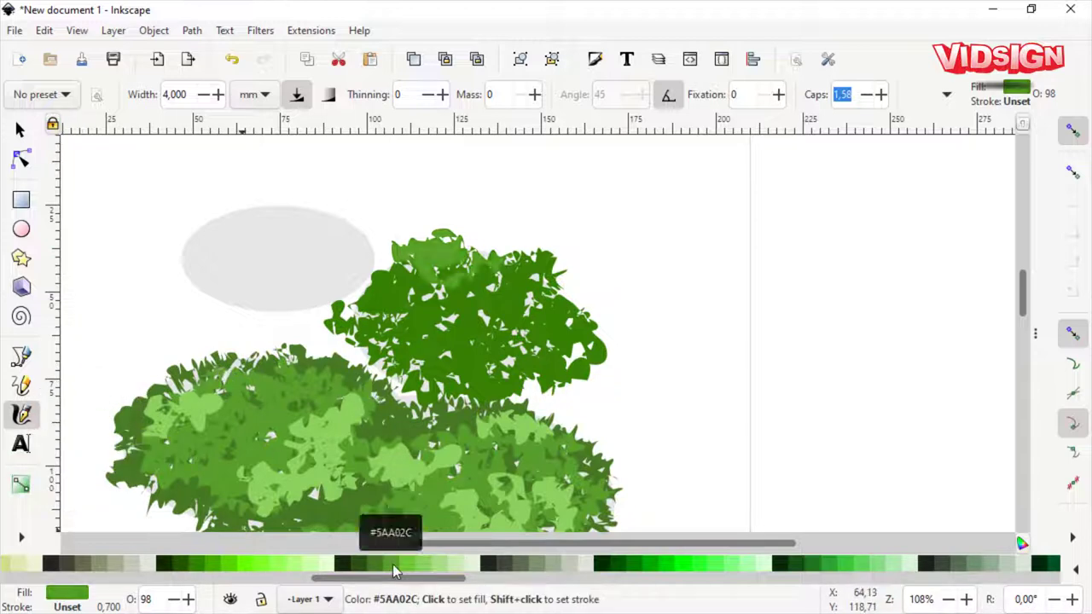
key("ctrl+z")
key("s")
key("Escape")
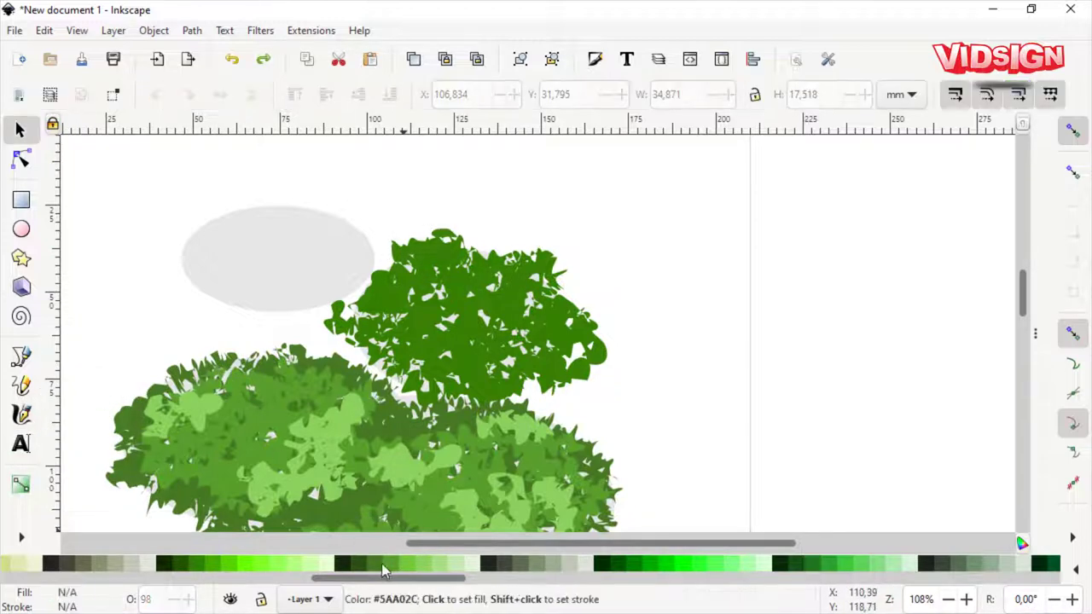
key("c")
- Paint mid-green leaf patches over the top, edges and lower left of the upper clump
left_click_drag(455, 247, 461, 259)
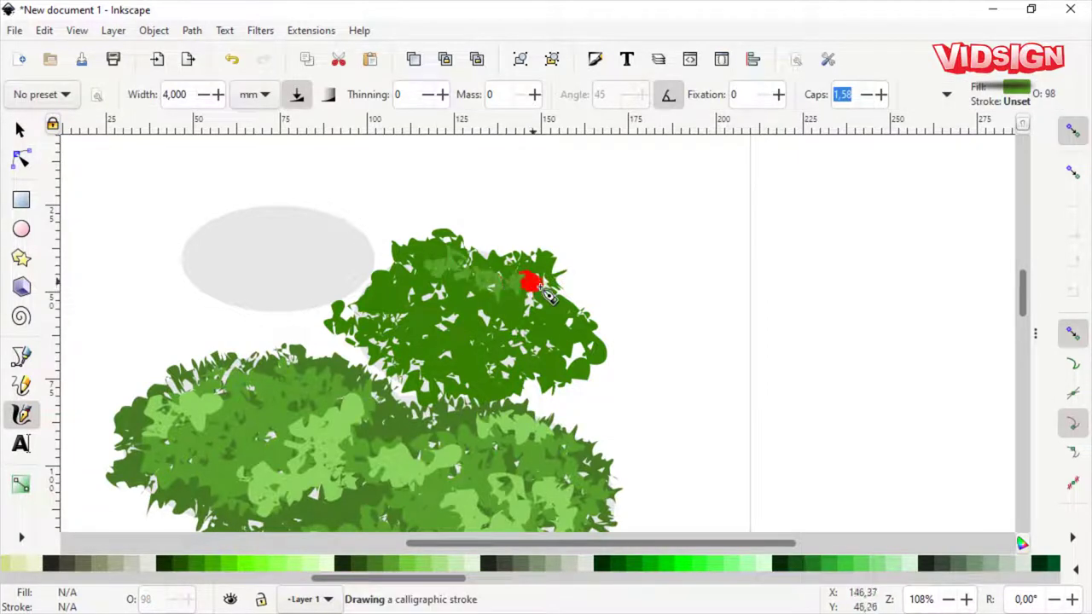
left_click_drag(540, 287, 531, 341)
mouse_move(438, 361)
left_mouse_down()
mouse_move(424, 317)
mouse_move(501, 343)
mouse_move(478, 297)
mouse_move(511, 290)
left_mouse_up()
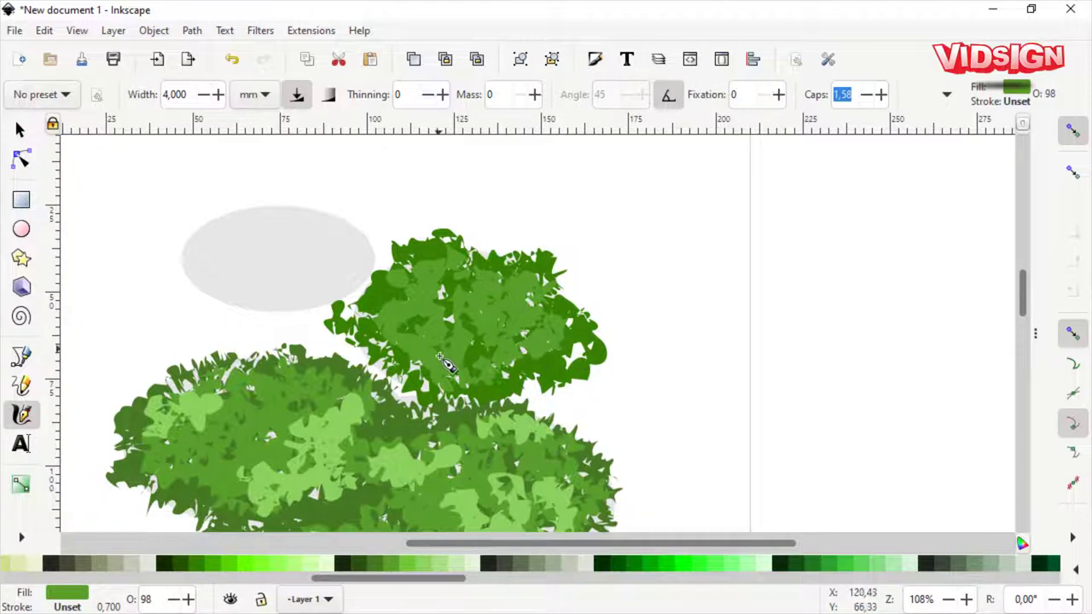
scroll(435, 367, "up", 2)
left_click_drag(376, 363, 342, 333)
left_click_drag(580, 345, 563, 362)
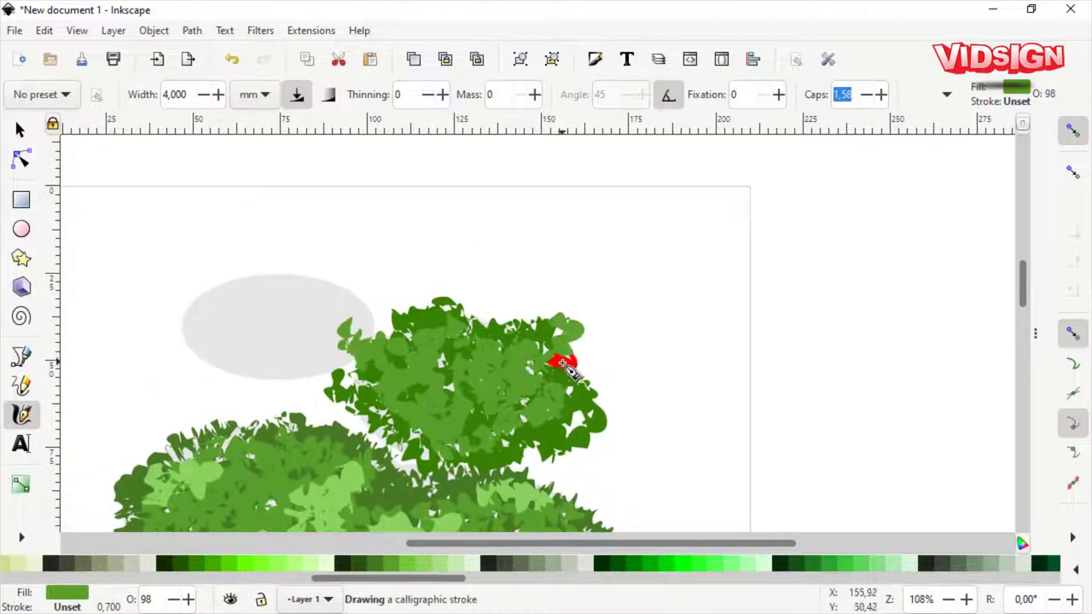
left_click_drag(480, 299, 414, 317)
left_click_drag(520, 461, 507, 476)
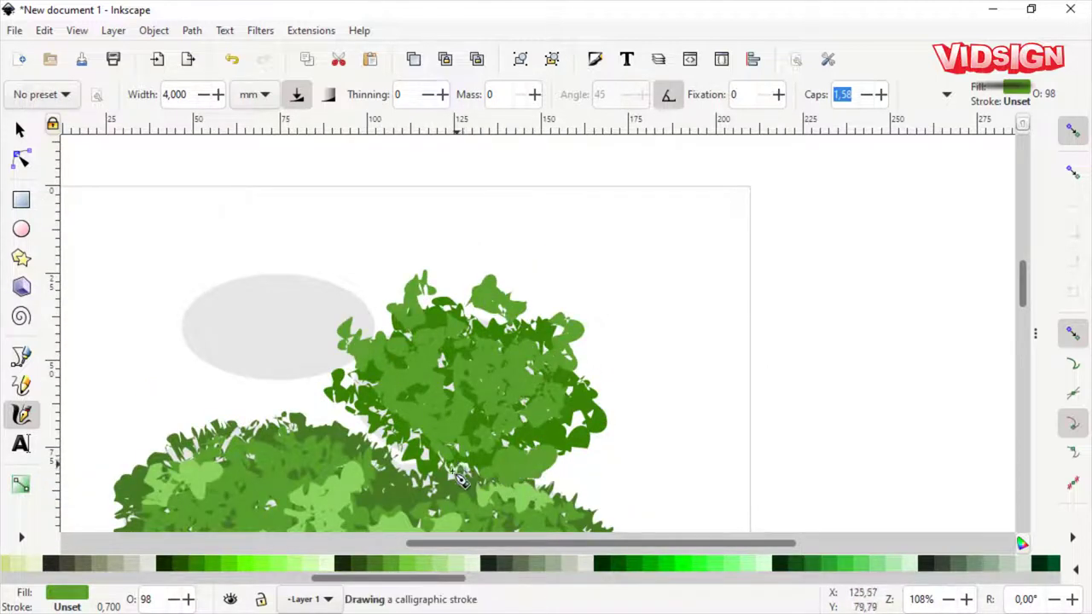
left_click_drag(418, 460, 367, 418)
- Add light-green highlights across the upper clump's left and centre
key("space")
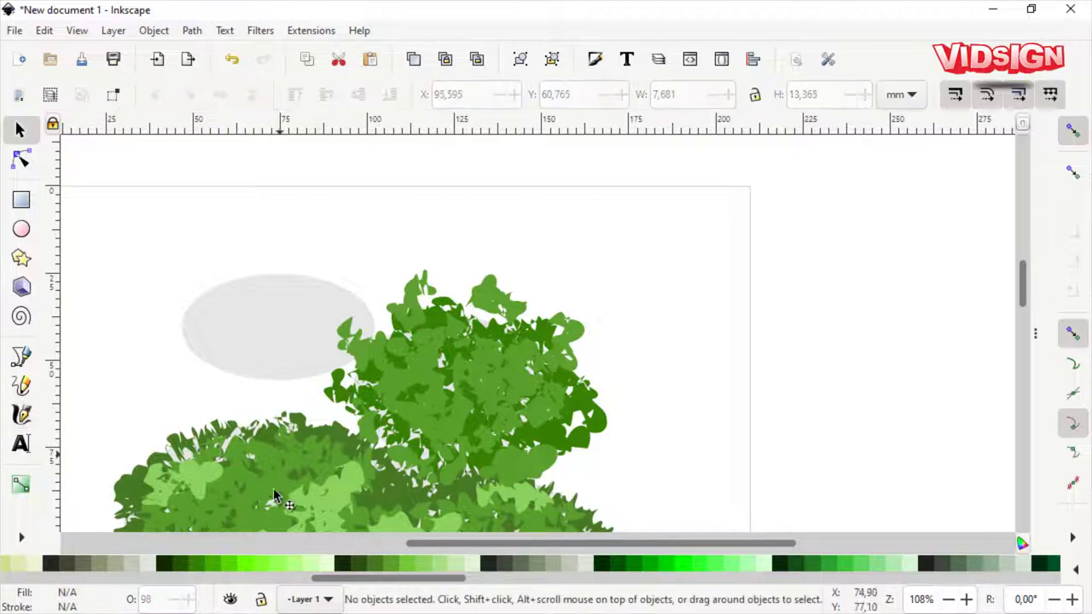
key("space")
left_click(407, 570)
mouse_move(509, 362)
left_mouse_down()
mouse_move(524, 404)
mouse_move(556, 361)
left_mouse_up()
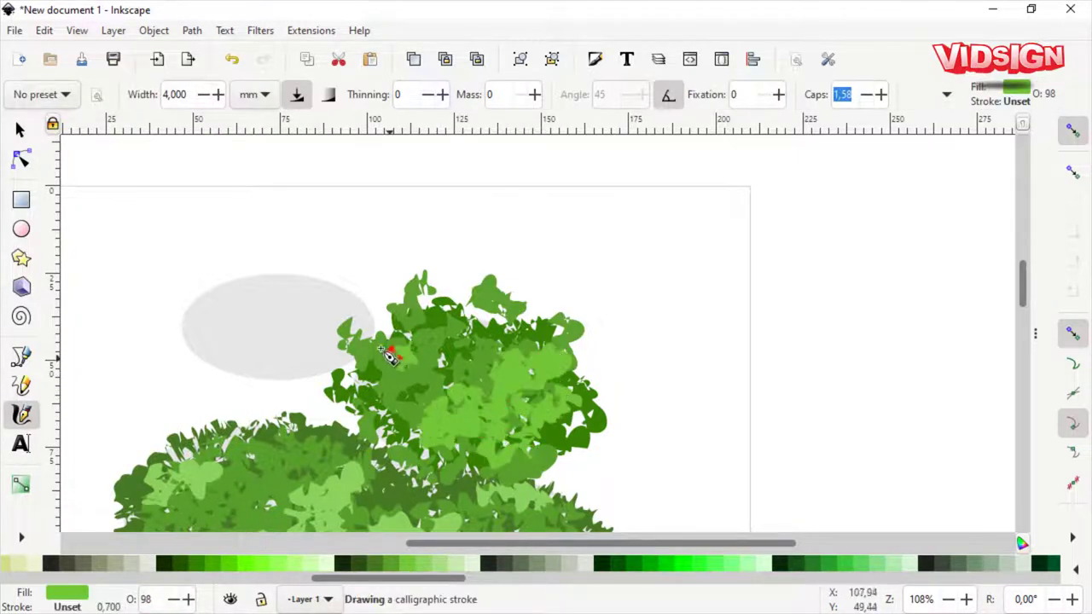
mouse_move(388, 354)
left_mouse_down()
mouse_move(378, 348)
mouse_move(463, 317)
mouse_move(512, 341)
left_mouse_up()
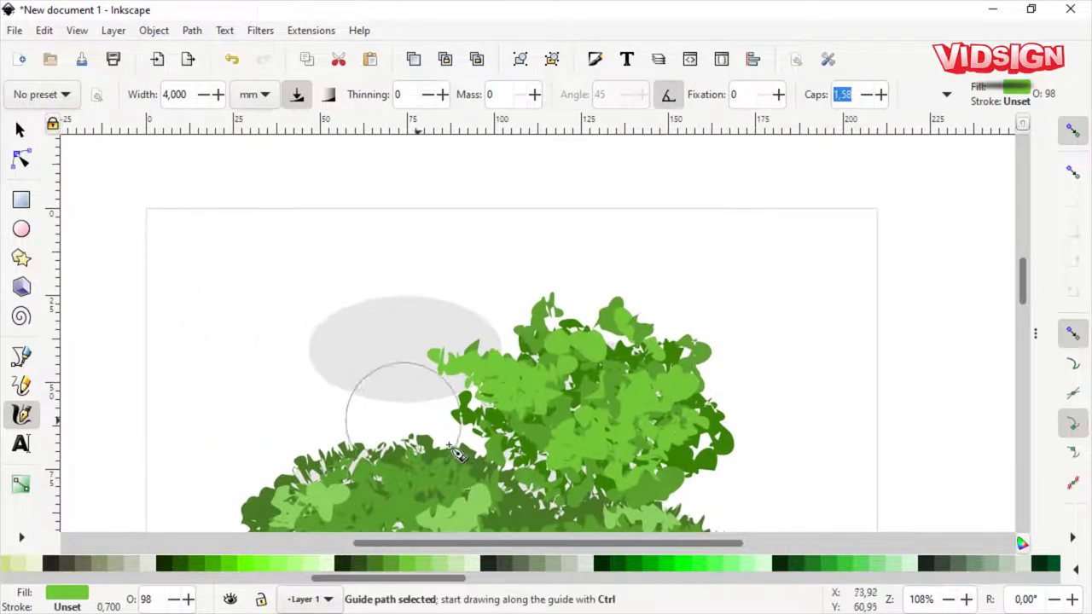
scroll(383, 312, "down", 2, "ctrl")
key("s")
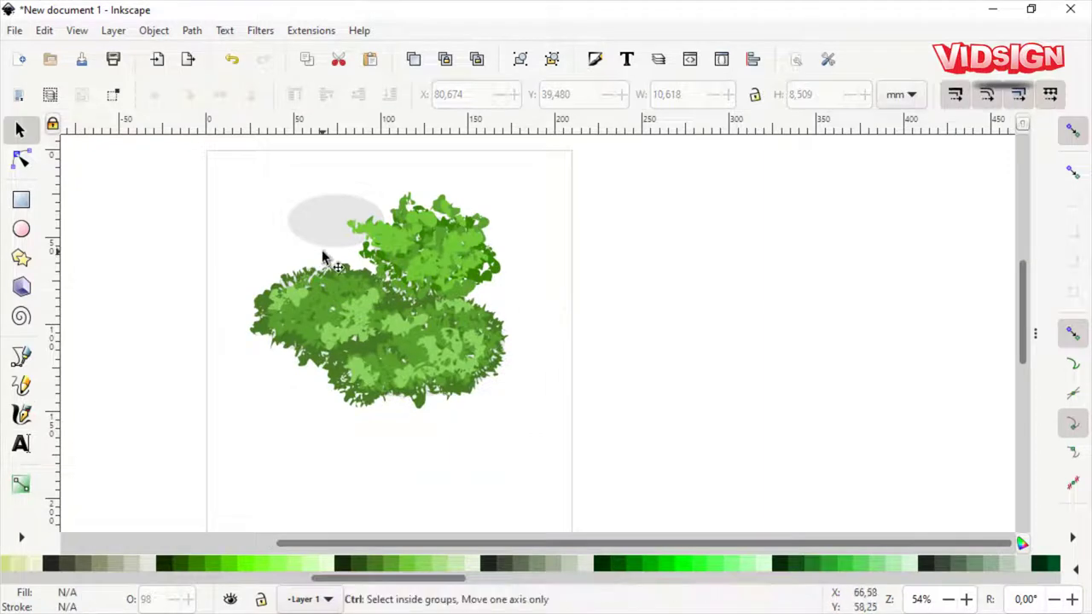
scroll(353, 251, "up", 2, "ctrl")
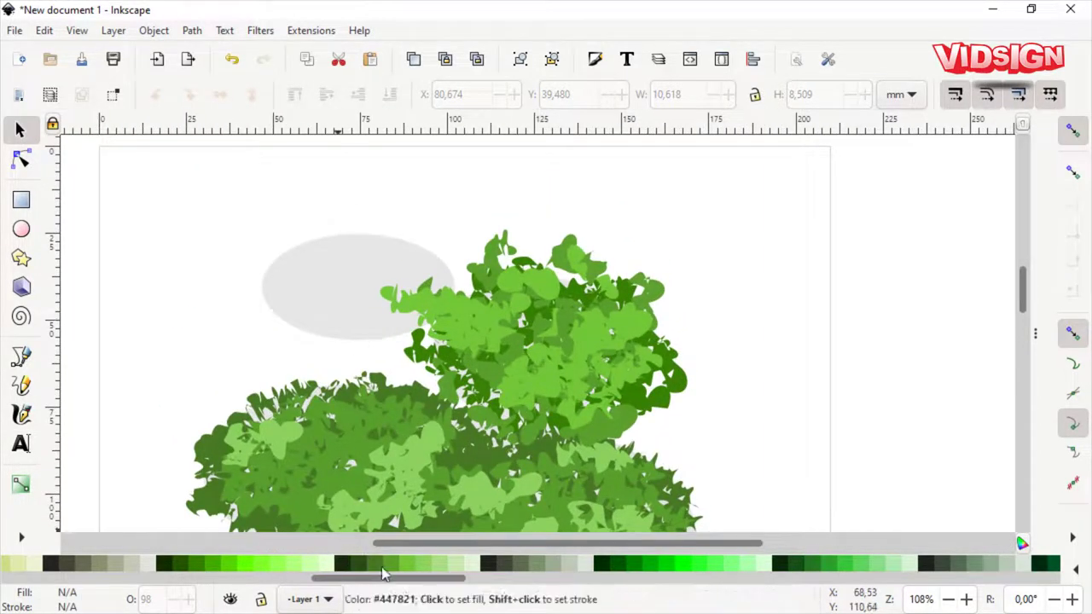
- Fill the upper-left ellipse with dark green leaves, extending the clump leftward
left_click(382, 563)
key("c")
left_click(393, 565)
mouse_move(448, 286)
left_mouse_down()
mouse_move(418, 254)
mouse_move(380, 252)
mouse_move(286, 303)
mouse_move(281, 329)
mouse_move(359, 318)
left_mouse_up()
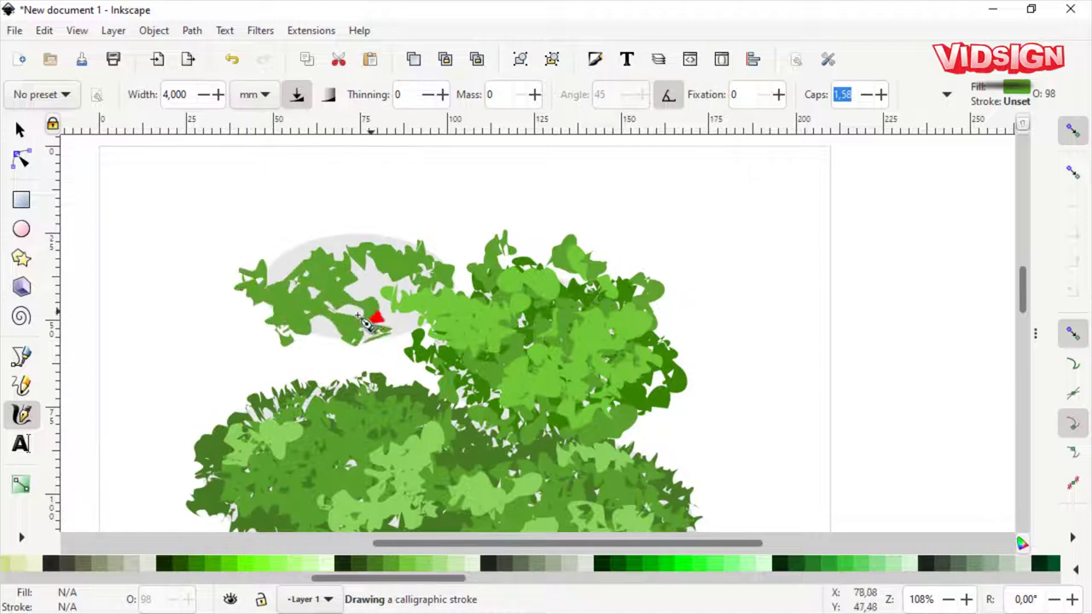
mouse_move(348, 275)
left_mouse_down()
mouse_move(378, 253)
mouse_move(352, 339)
left_mouse_up()
left_click_drag(284, 323, 213, 310)
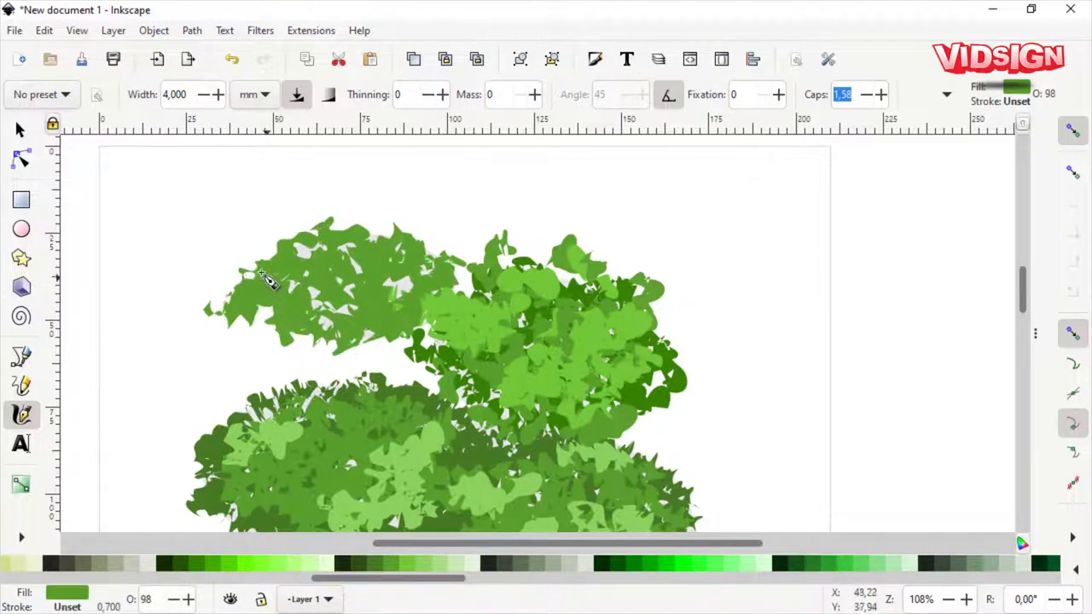
- Add mid-green leaf strokes over the upper-left clump
left_click(410, 565)
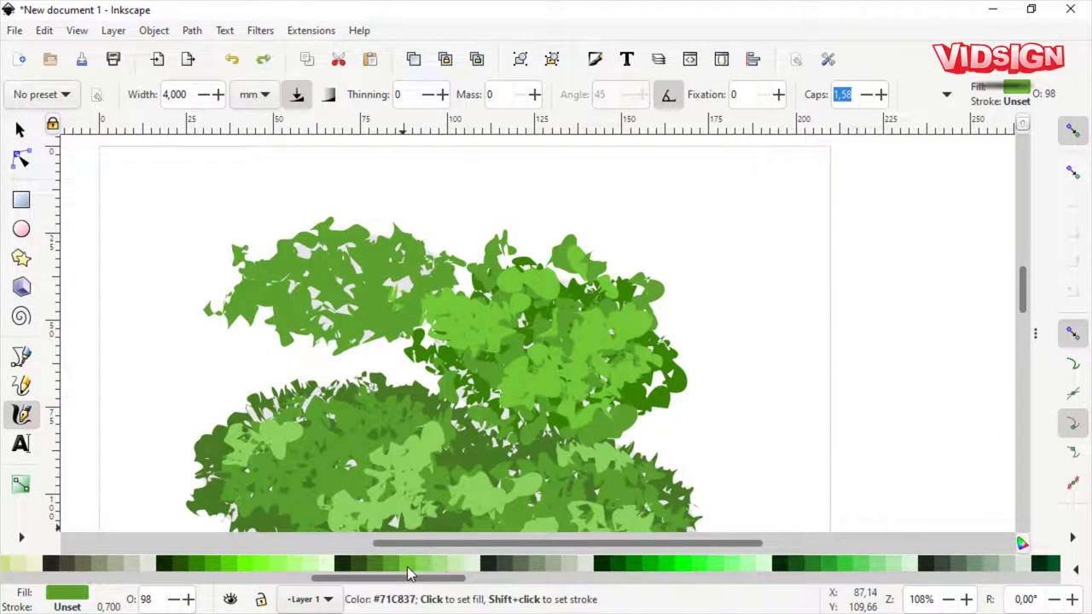
key("s")
key("c")
mouse_move(413, 291)
left_mouse_down()
mouse_move(388, 261)
mouse_move(365, 258)
mouse_move(296, 312)
left_mouse_up()
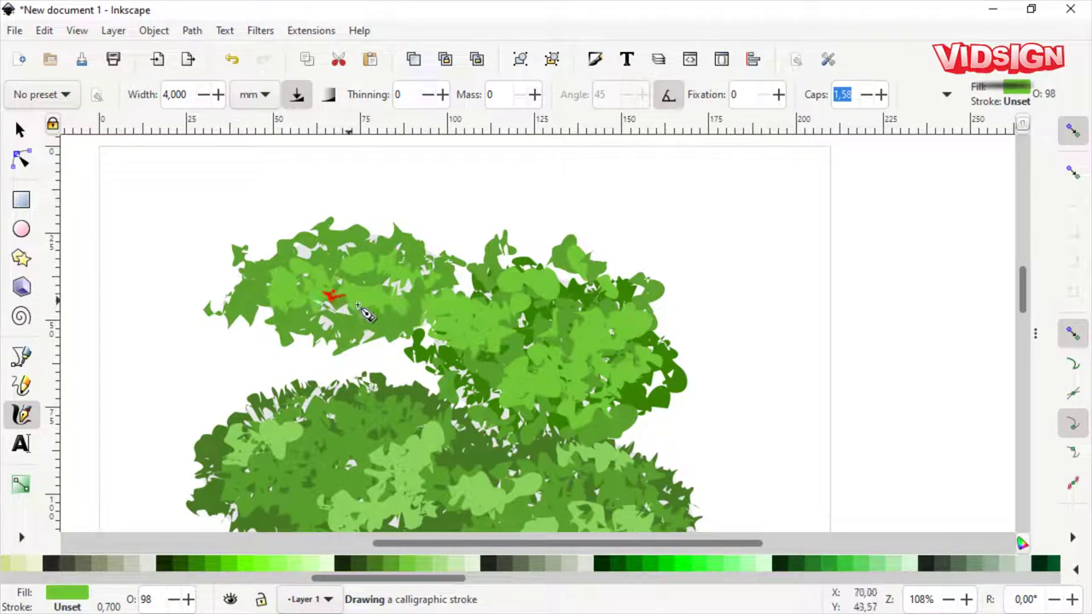
left_click_drag(431, 329, 311, 239)
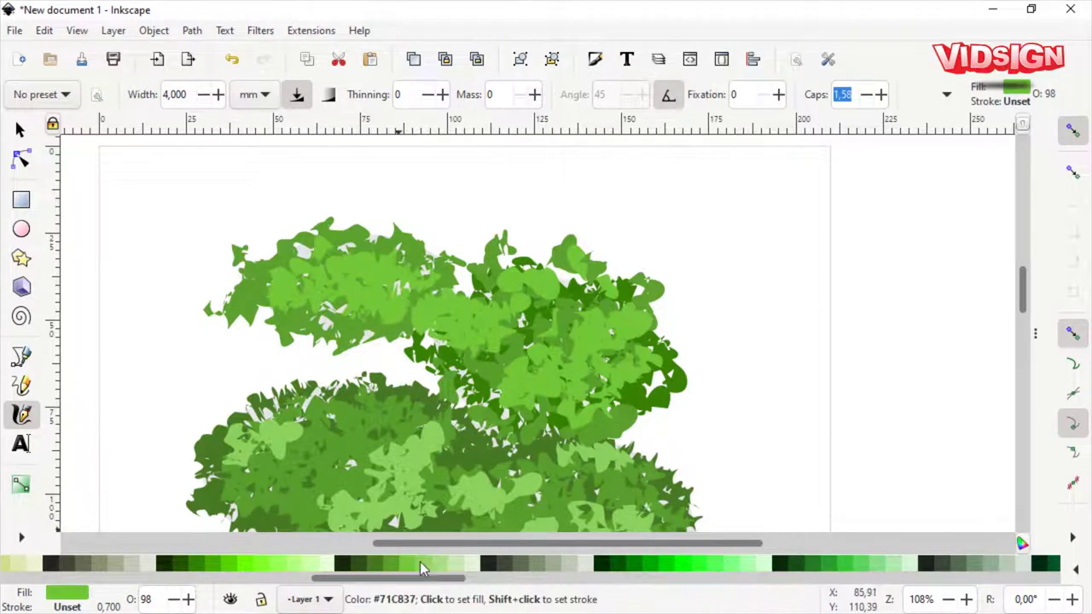
key("space")
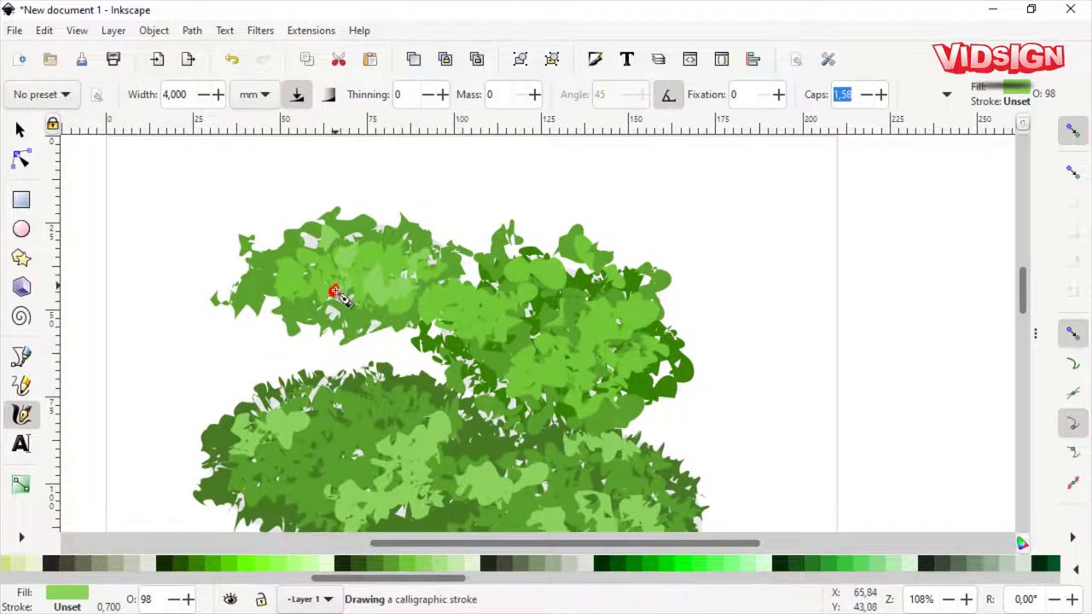
- Paint small light-green highlights on the upper-left canopy
left_click_drag(335, 292, 412, 275)
left_click_drag(342, 270, 367, 297)
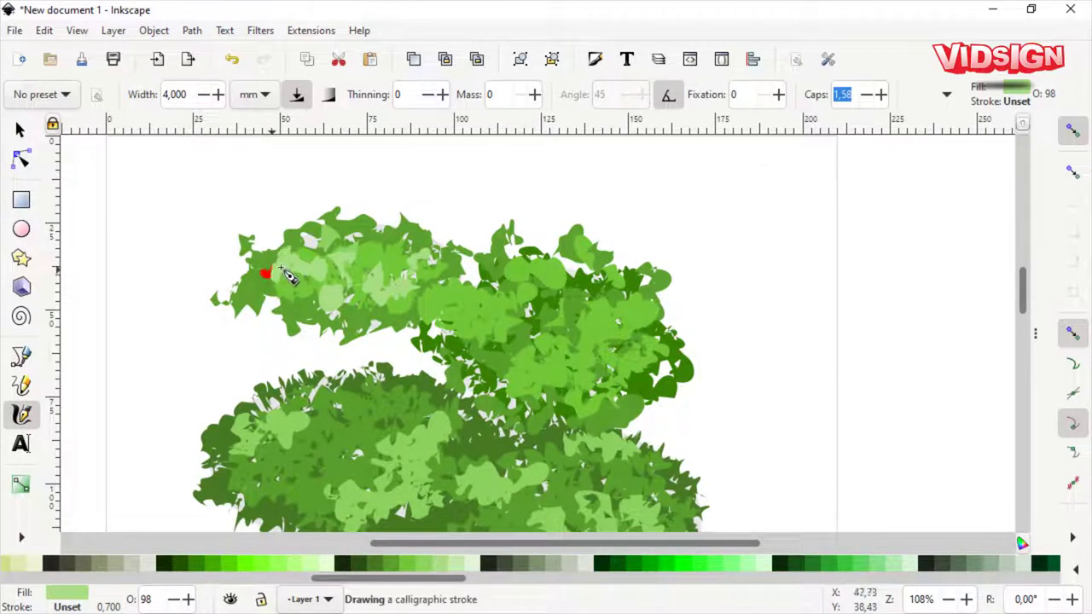
key("space")
key("Escape")
key("space")
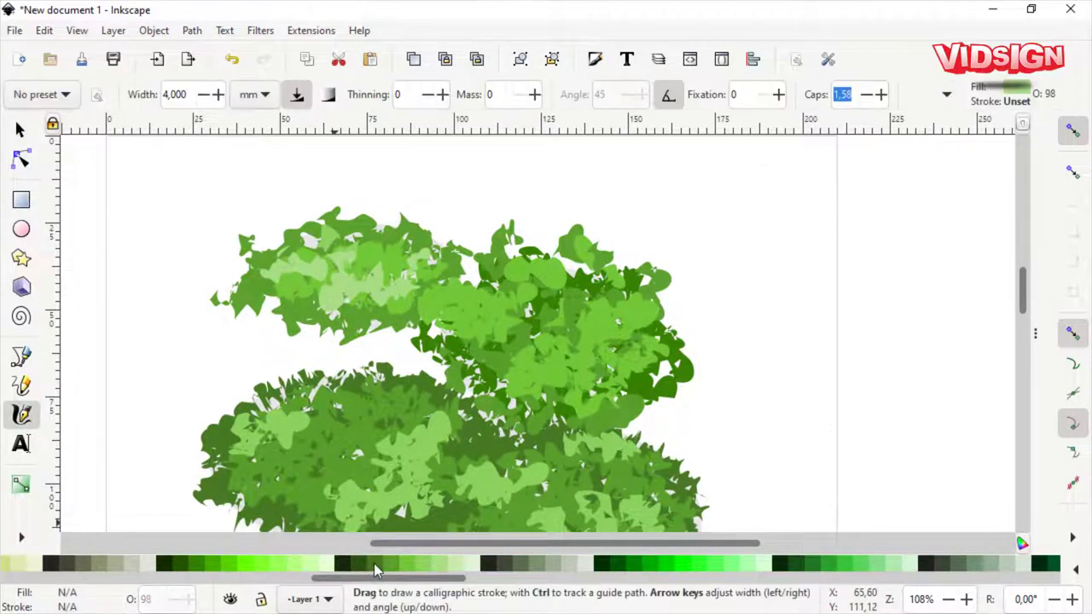
key("space")
- Paint dark-green strokes over the upper-left foliage and lower them behind it
key("space")
mouse_move(430, 365)
left_mouse_down()
mouse_move(345, 240)
mouse_move(486, 261)
mouse_move(366, 214)
mouse_move(334, 252)
mouse_move(338, 312)
left_mouse_up()
left_click_drag(268, 289, 435, 232)
key("space")
left_click(390, 94)
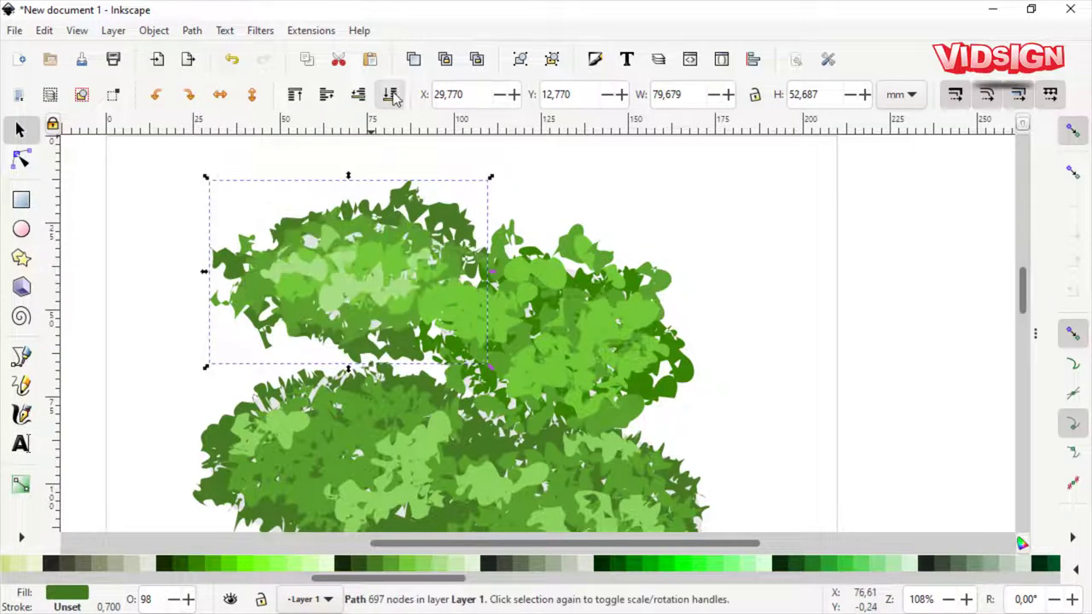
key("Escape")
scroll(461, 316, "down", 3)
scroll(412, 343, "up", 1)
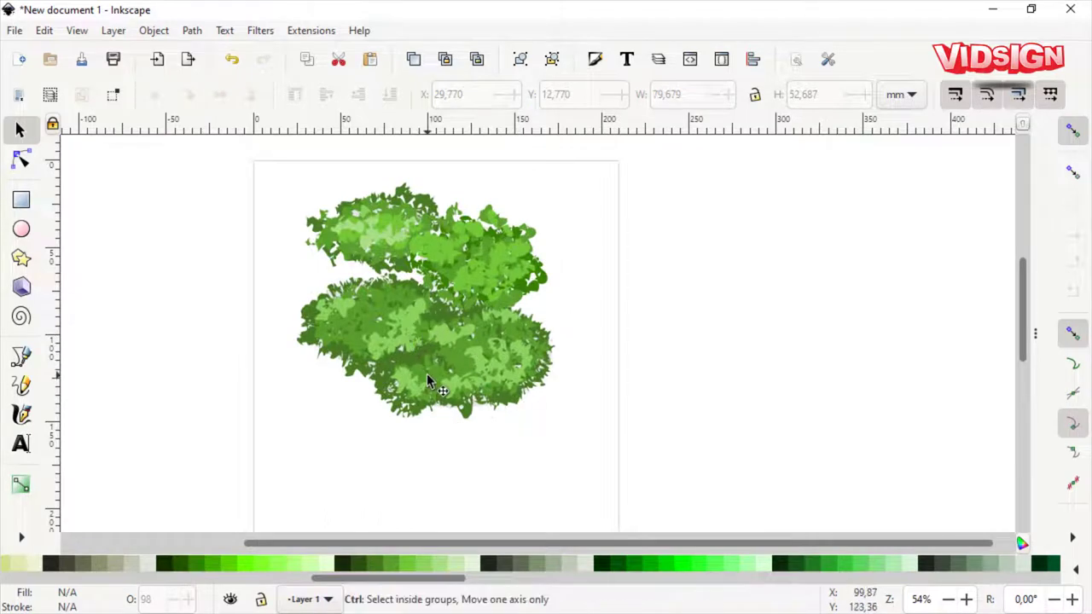
scroll(439, 392, "up", 1)
scroll(338, 350, "down", 3)
- Draw a closed tapering trunk outline with the Bezier pen, from under the canopy to a flat base
left_click(21, 385)
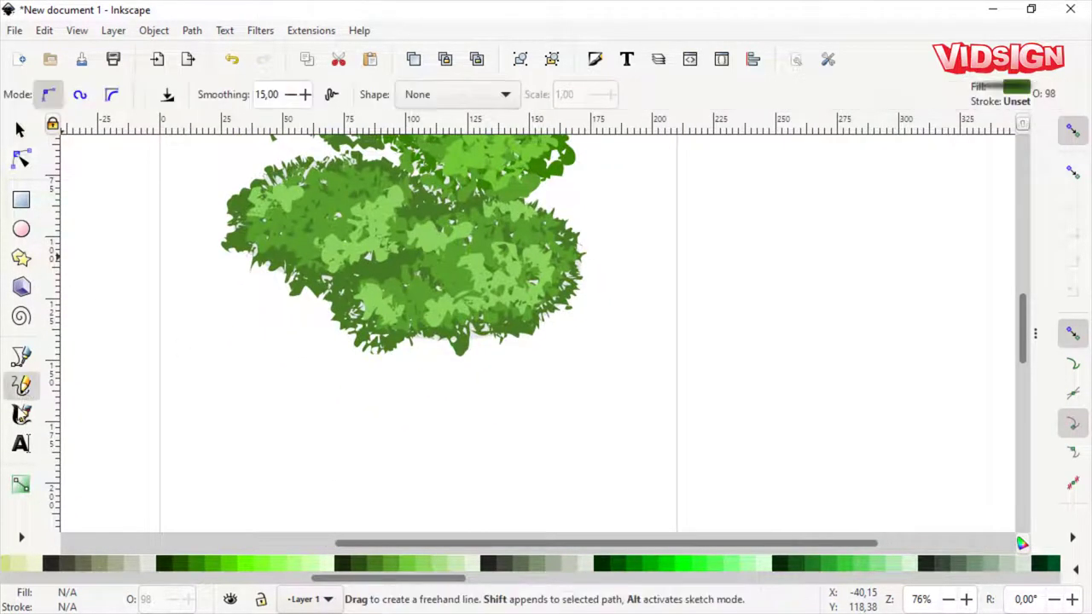
left_click(22, 357)
left_click(377, 359)
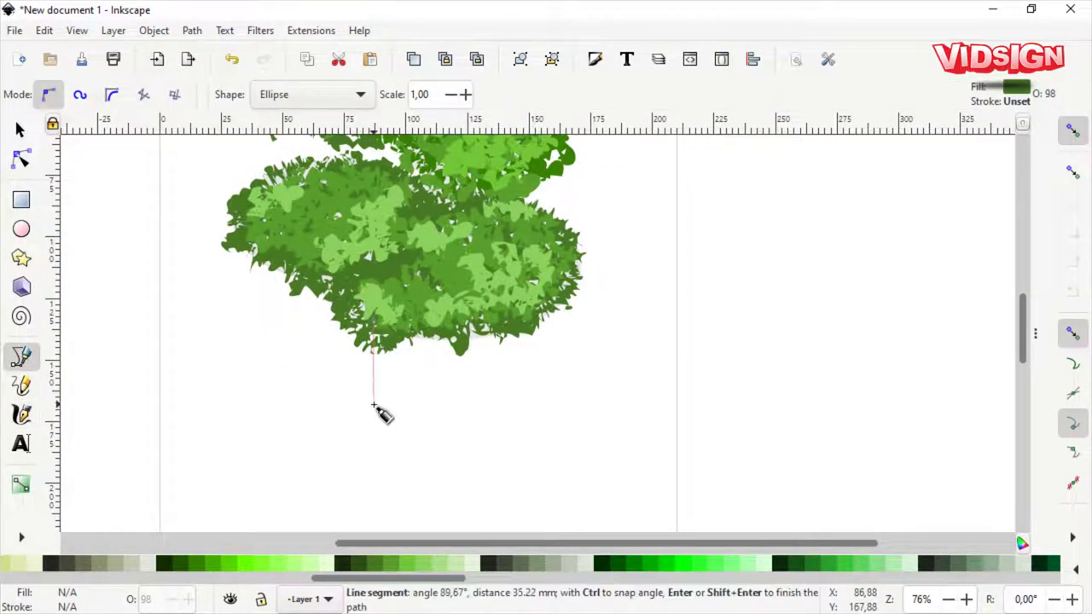
left_click_drag(365, 432, 355, 450)
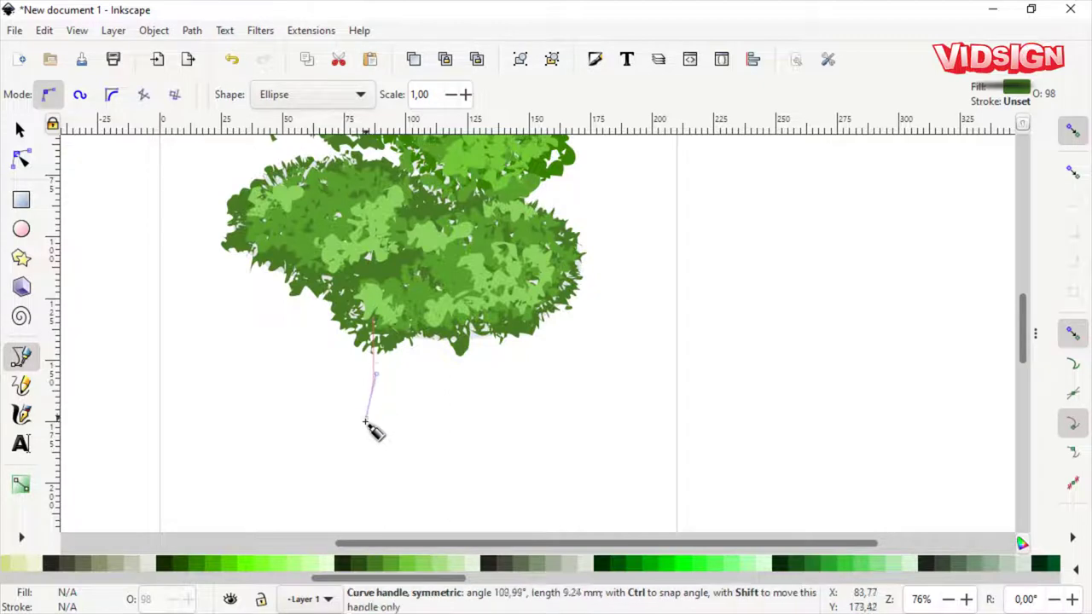
left_click(343, 486)
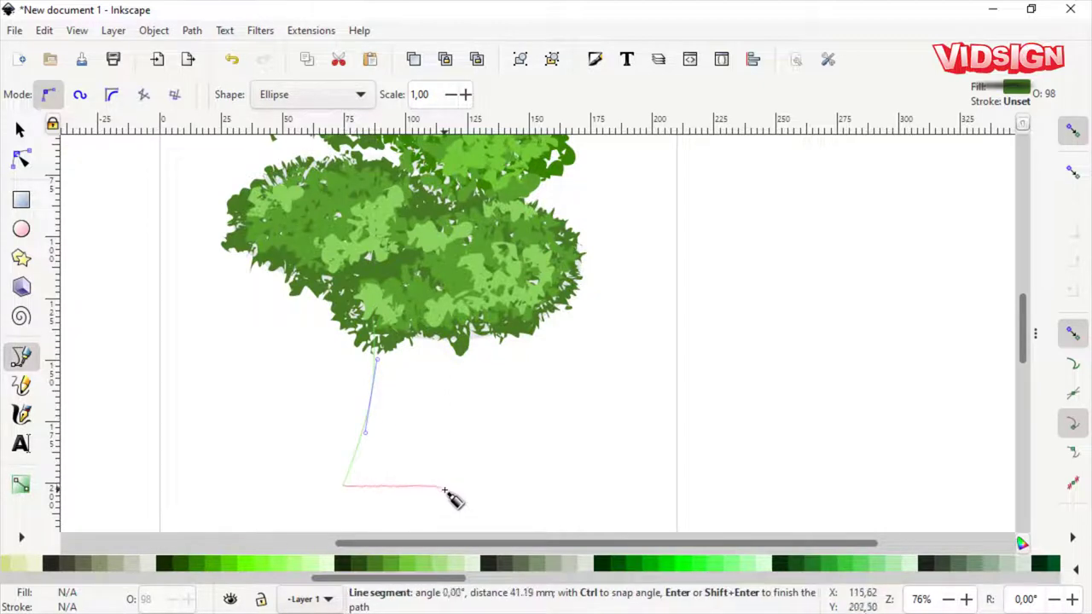
left_click(444, 486)
left_click_drag(409, 345, 415, 300)
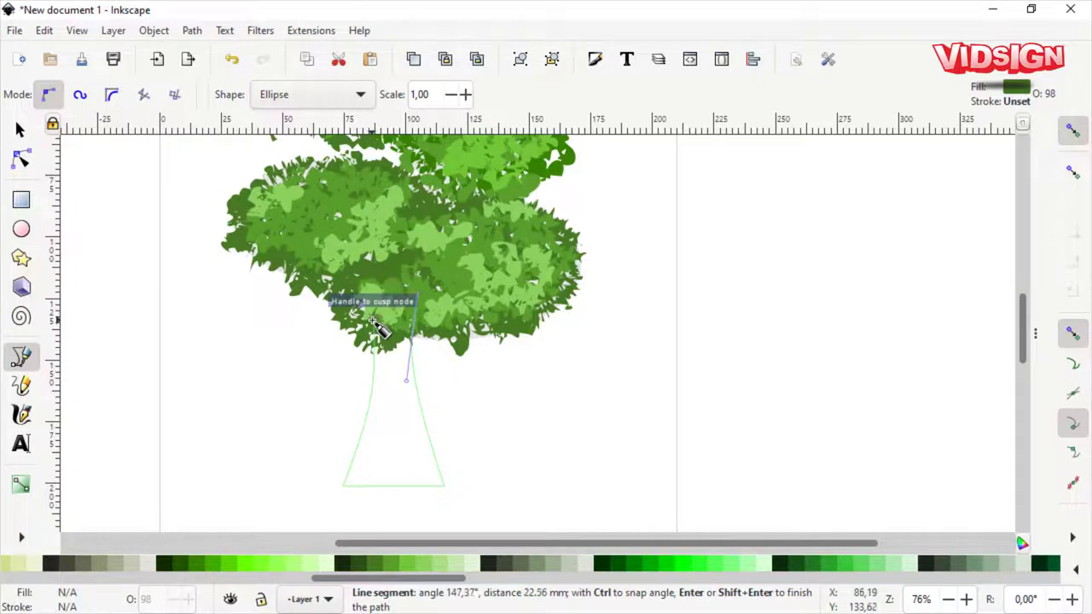
left_click(374, 318)
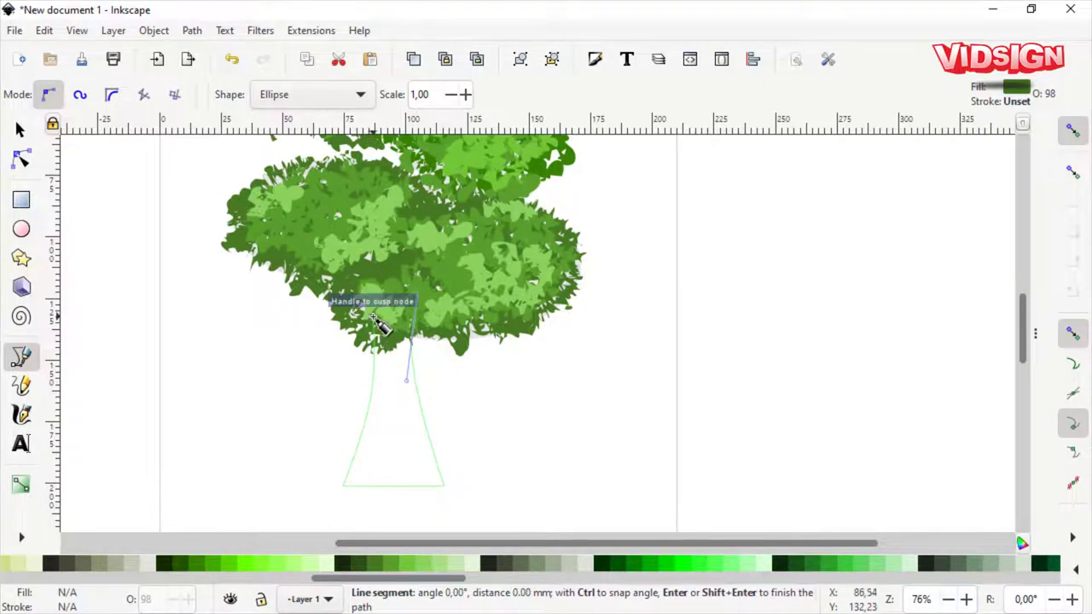
scroll(375, 318, "up", 3, "ctrl")
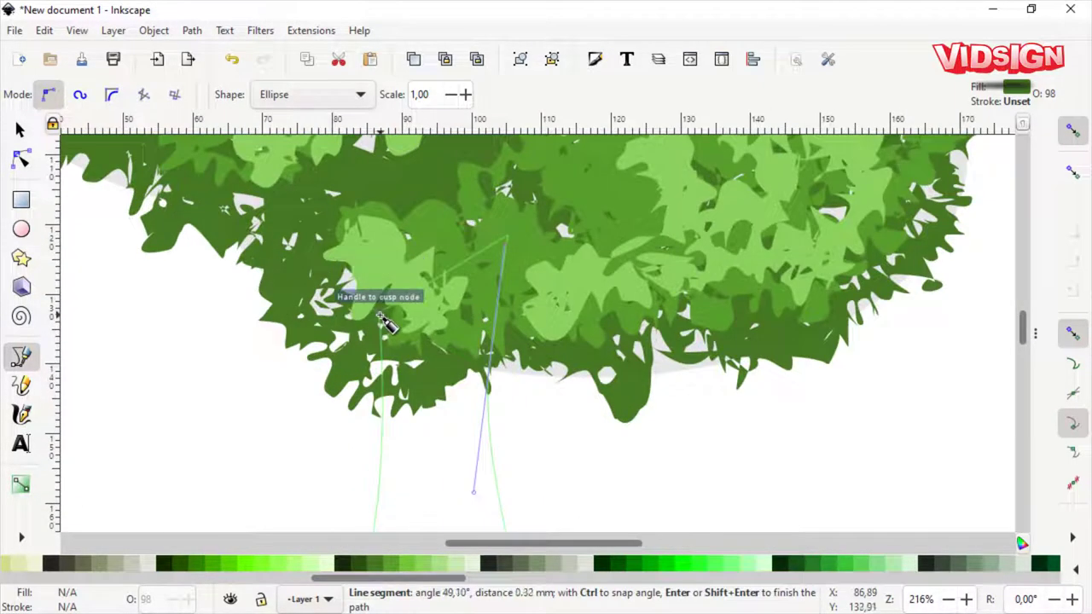
left_click(382, 318)
scroll(396, 324, "down", 3, "ctrl")
- Reverse the trunk path from the Path menu so it becomes a solid shape
key("s")
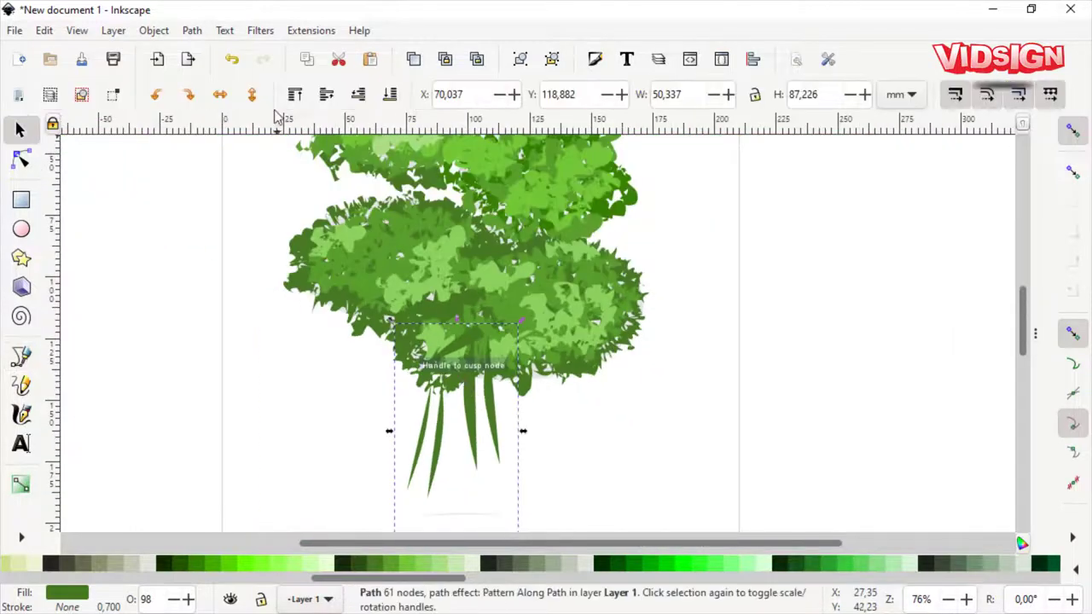
left_click(260, 30)
left_click(295, 463)
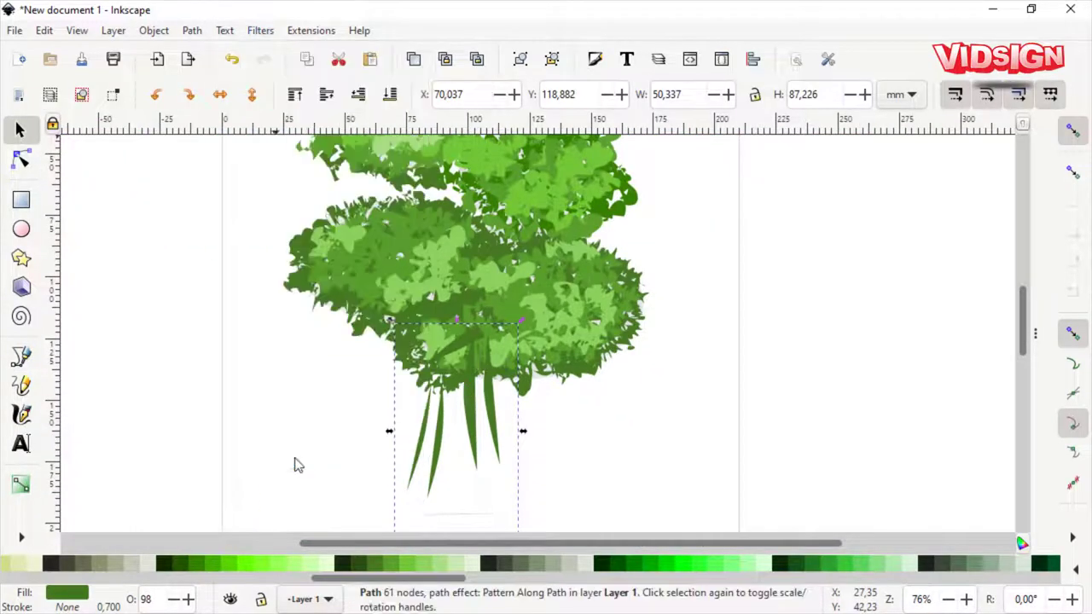
left_click(260, 30)
left_click(244, 415)
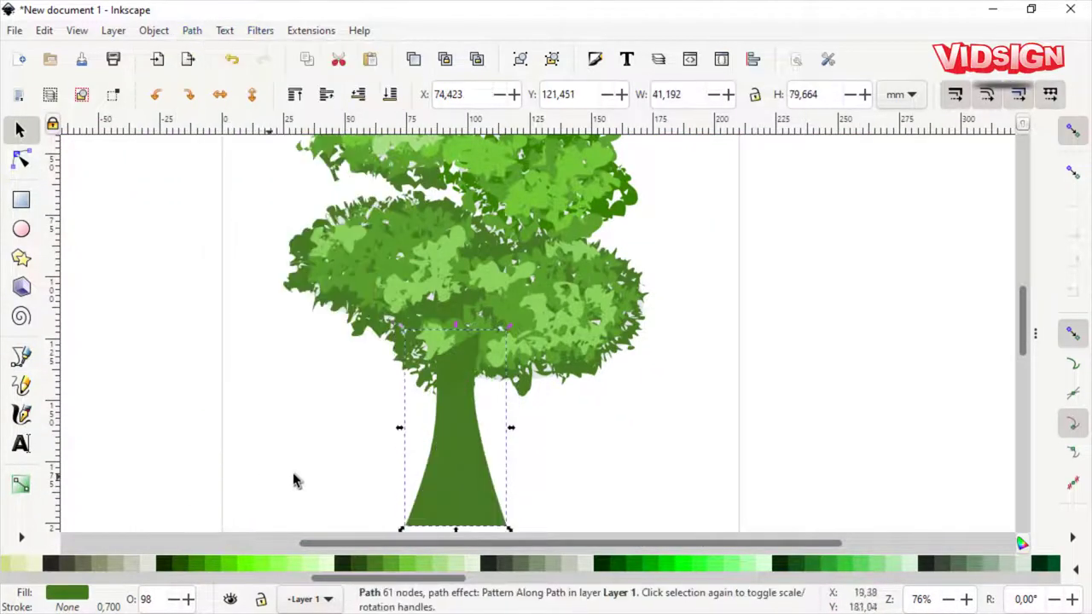
left_click(293, 480)
- Fill the trunk with brown #786721
left_click(438, 433)
mouse_move(354, 579)
left_mouse_down()
mouse_move(443, 579)
mouse_move(388, 585)
left_mouse_up()
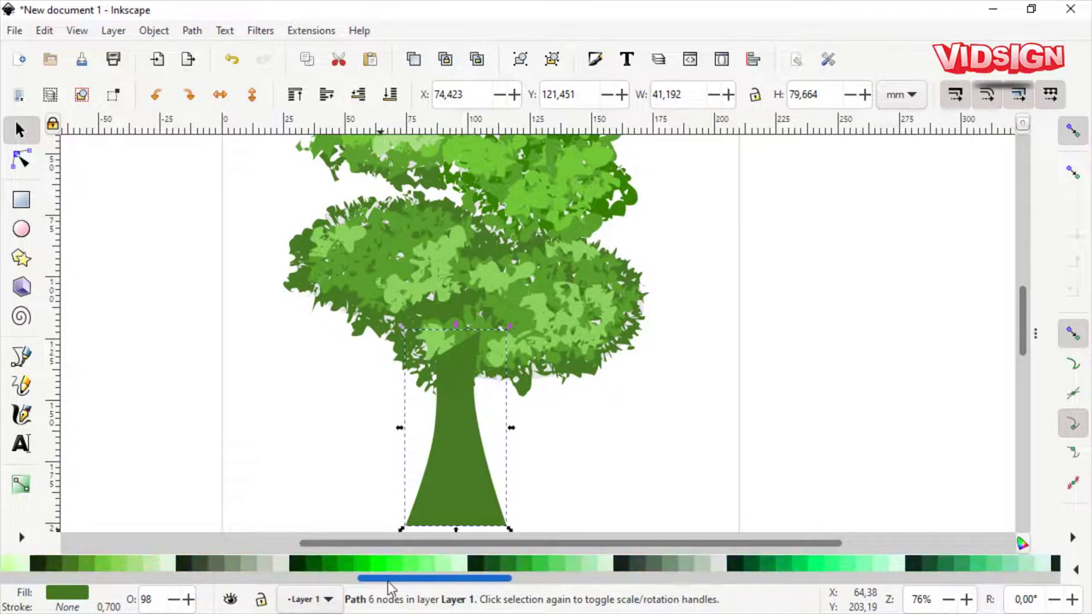
scroll(389, 585, "left", 5)
left_click(427, 565)
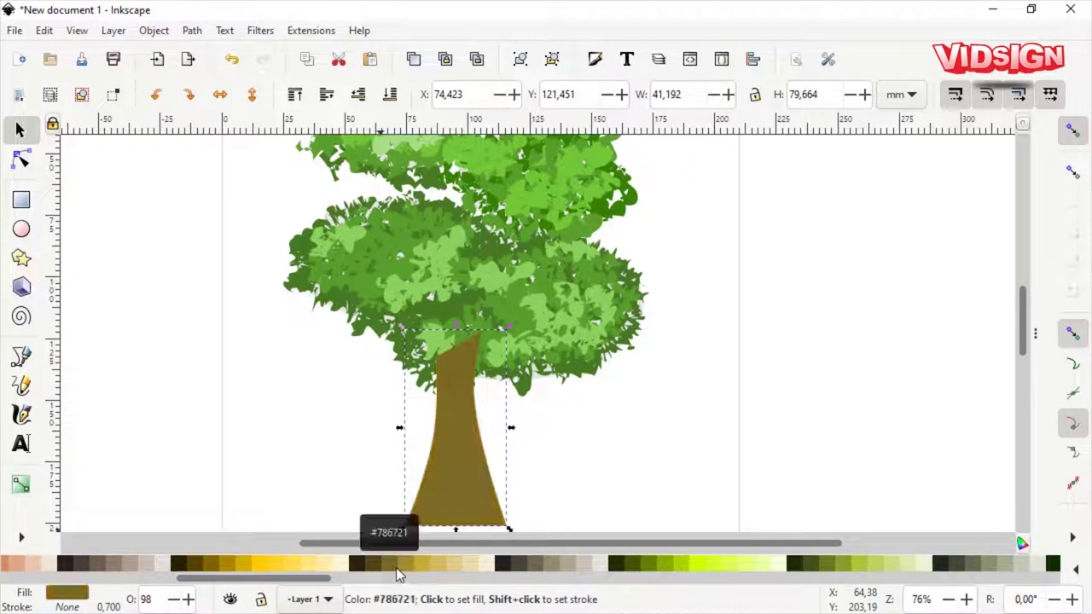
left_click(317, 373)
- Paint tan calligraphy bark strokes over the lower, middle and top of the trunk
scroll(470, 441, "down", 2, "ctrl")
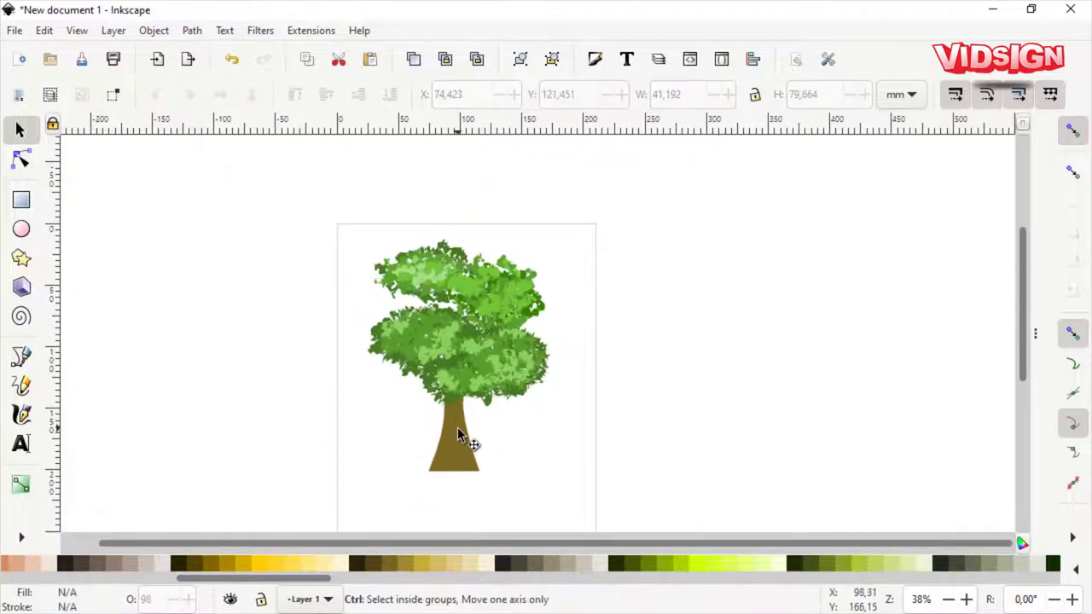
scroll(452, 439, "up", 2, "ctrl")
scroll(457, 435, "up", 2, "ctrl")
scroll(456, 436, "down", 3)
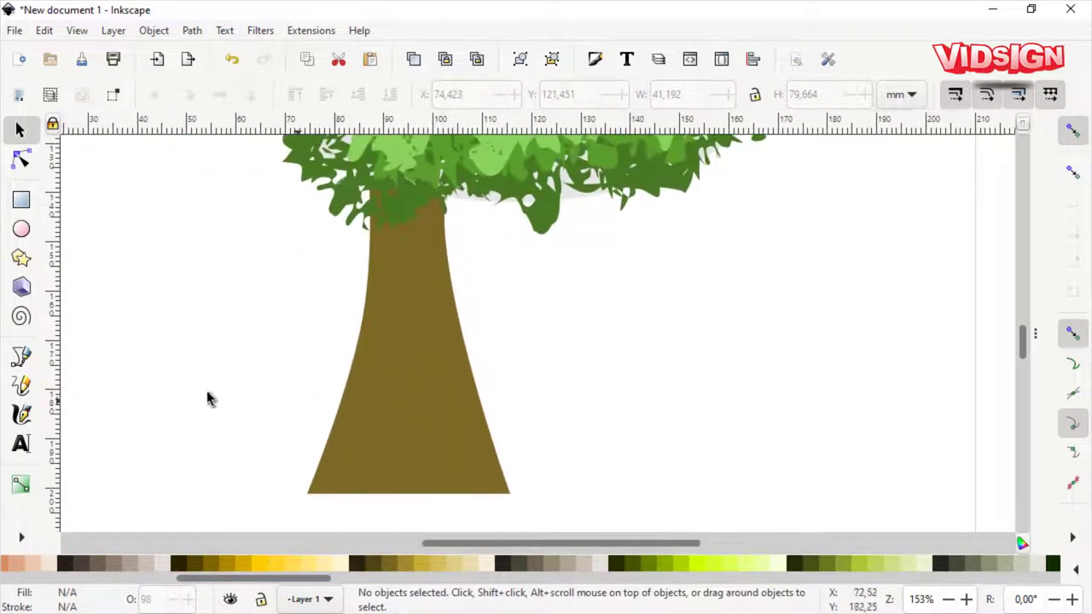
left_click(23, 415)
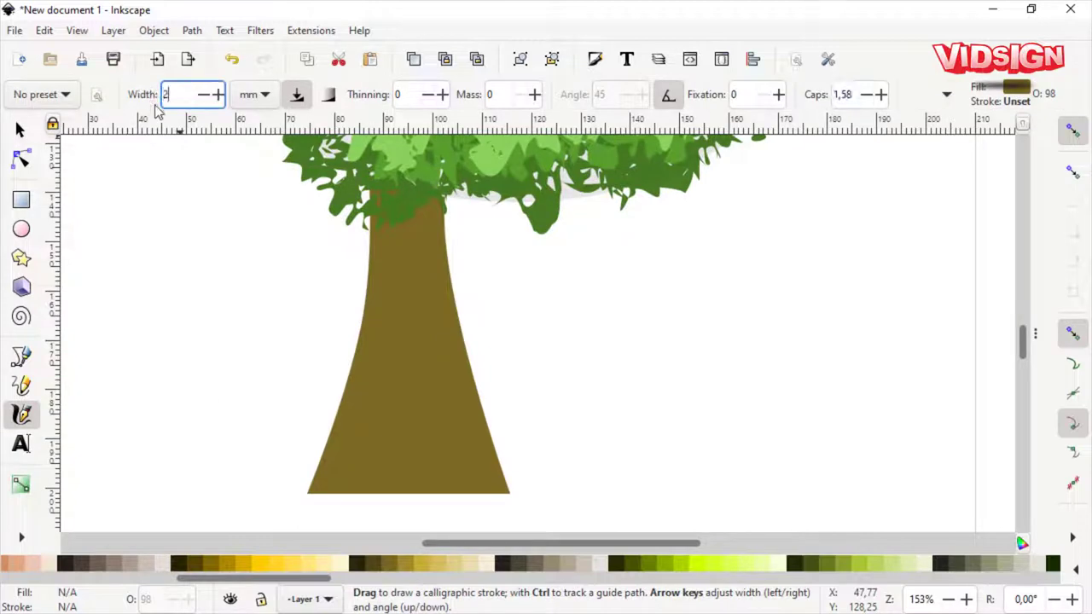
left_click(428, 560)
left_click_drag(460, 386, 474, 488)
left_click_drag(342, 480, 391, 473)
mouse_move(409, 488)
left_mouse_down()
mouse_move(430, 450)
mouse_move(438, 282)
mouse_move(444, 474)
left_mouse_up()
left_click_drag(401, 445, 368, 478)
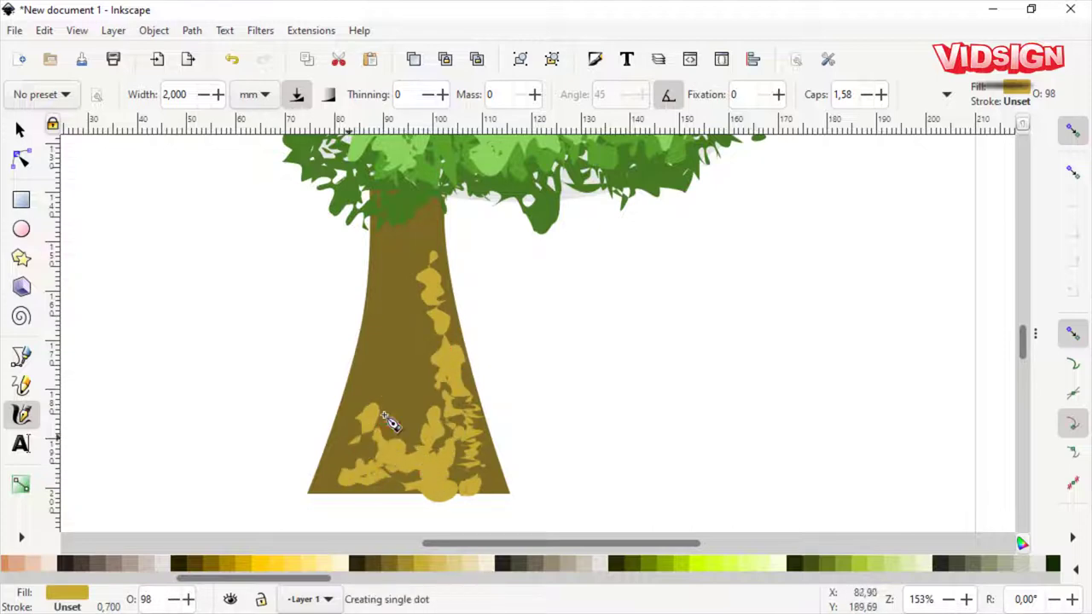
left_click_drag(424, 199, 432, 243)
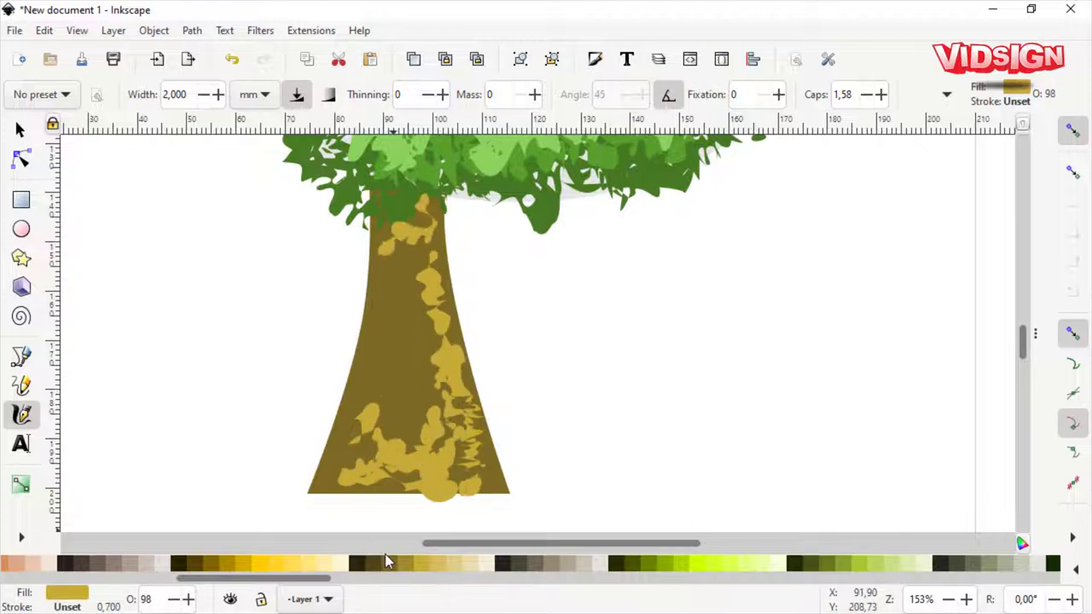
- Add lighter-tan highlight strokes along the middle of the trunk
left_click(445, 563)
mouse_move(431, 256)
left_mouse_down()
mouse_move(426, 312)
mouse_move(414, 282)
mouse_move(419, 299)
left_mouse_up()
mouse_move(433, 341)
left_mouse_down()
mouse_move(426, 439)
mouse_move(411, 464)
left_mouse_up()
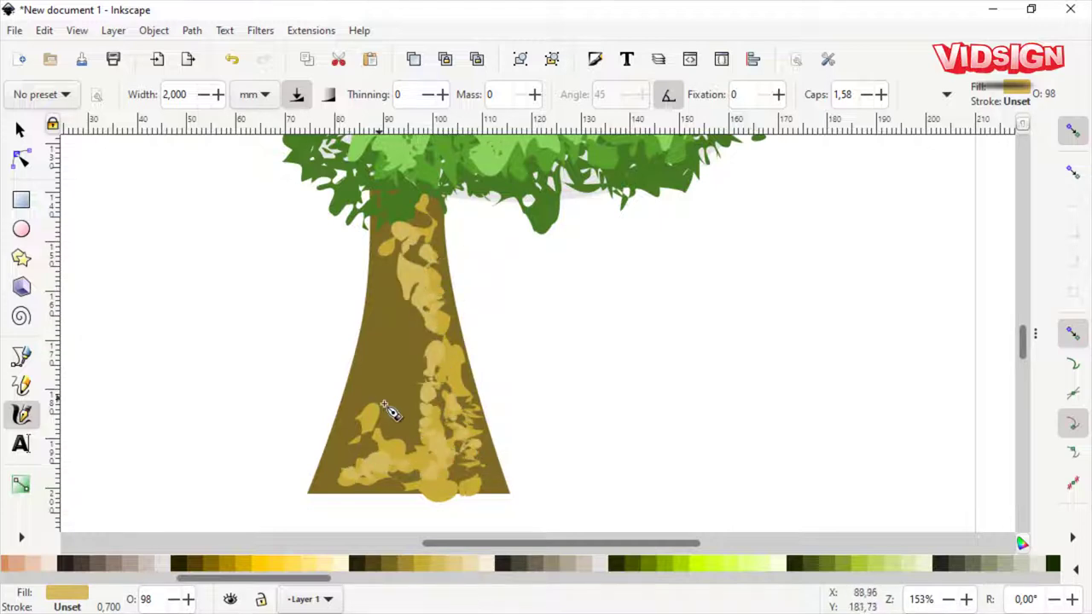
scroll(483, 372, "down", 8)
scroll(483, 372, "up", 6)
scroll(483, 372, "up", 1)
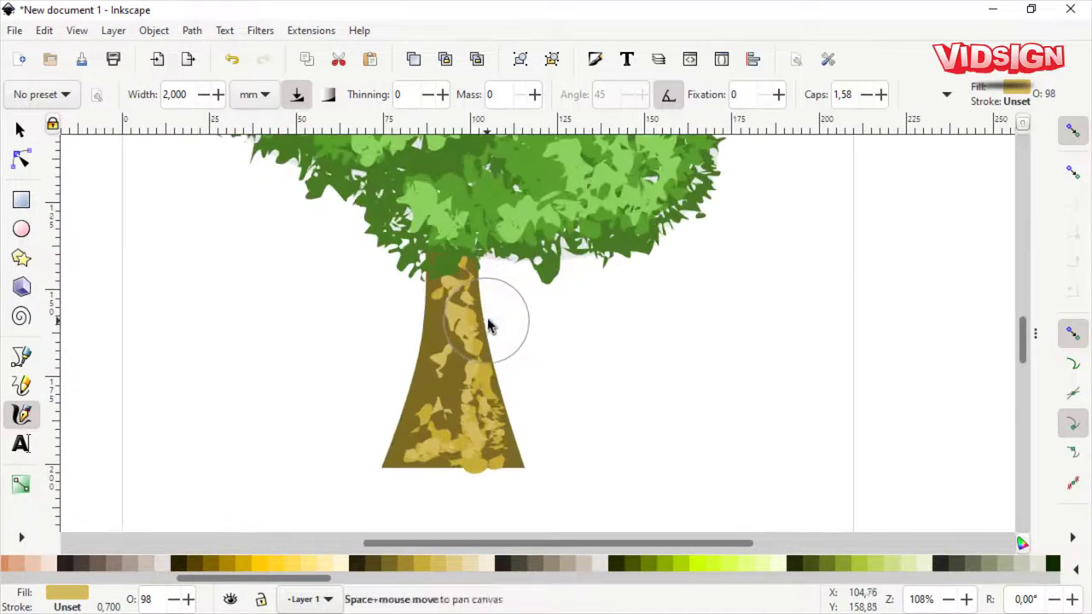
key("s")
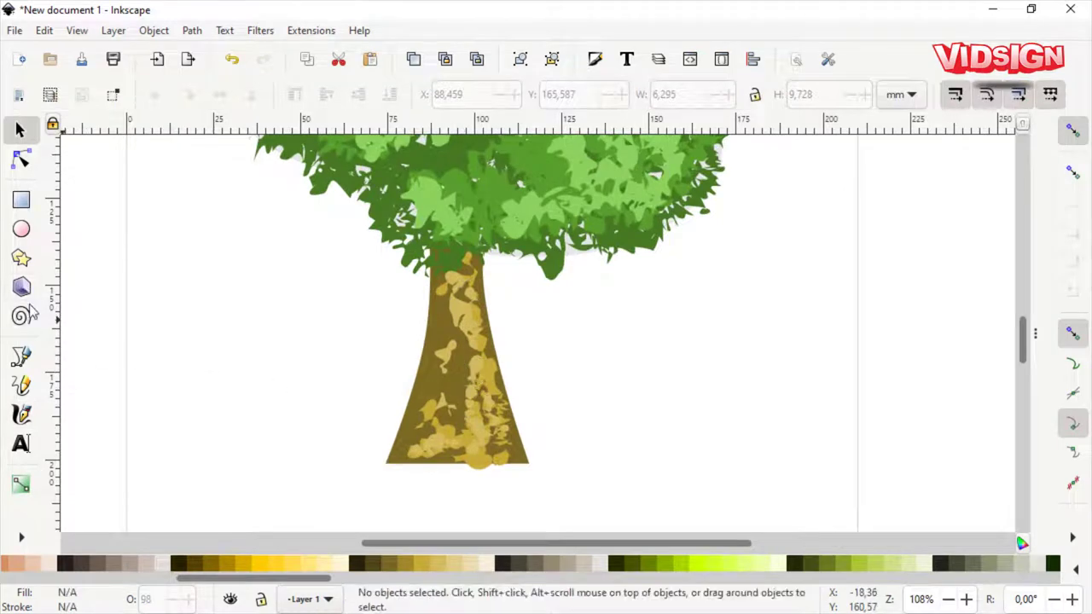
- Draw grass tufts near the trunk base and colour them dark green
key("c")
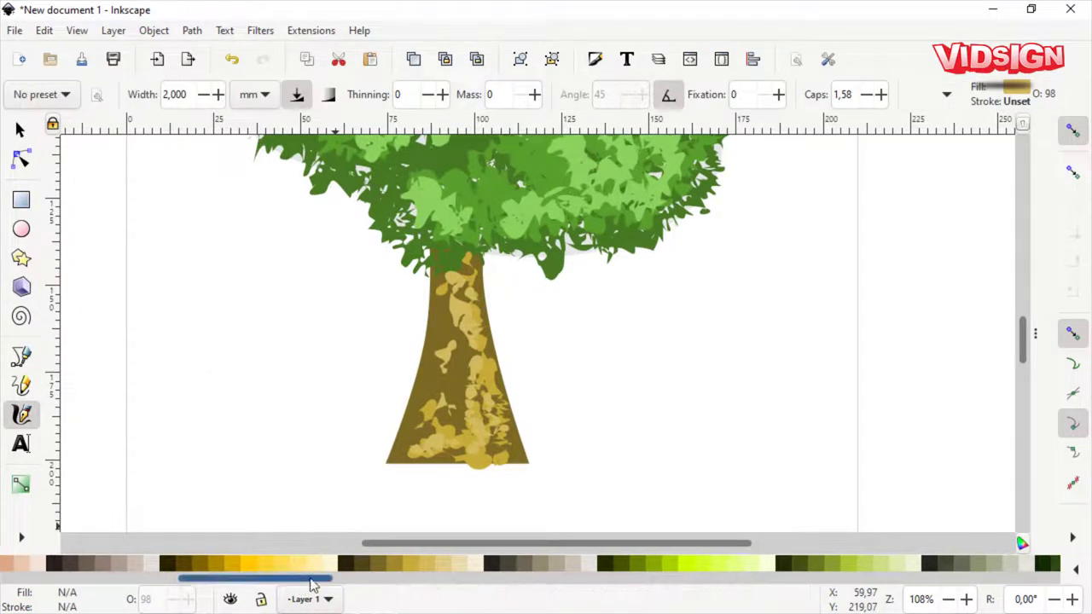
left_click_drag(312, 579, 431, 597)
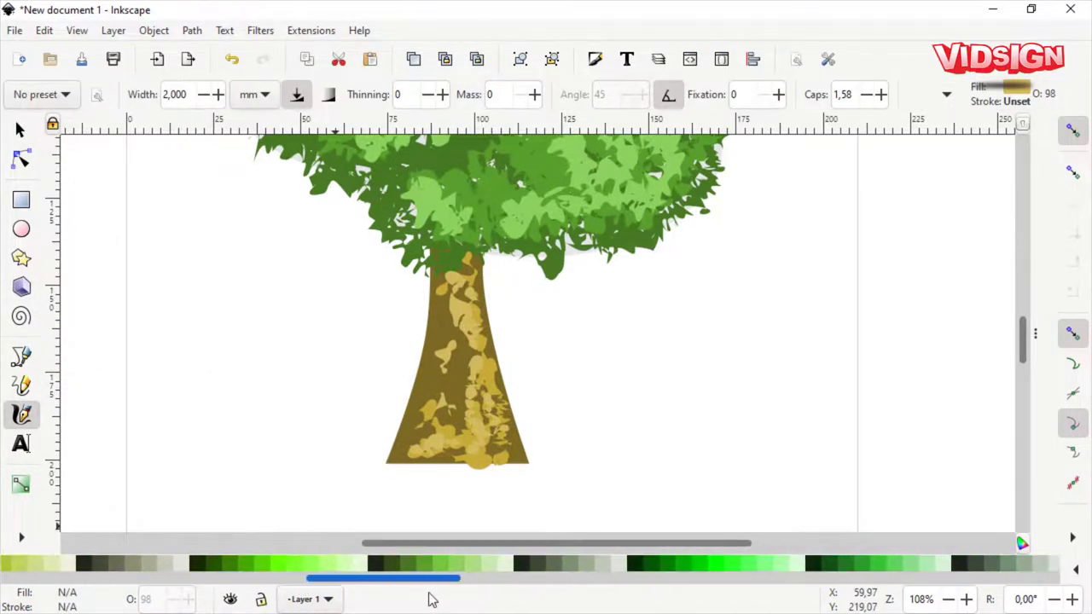
left_click(440, 563)
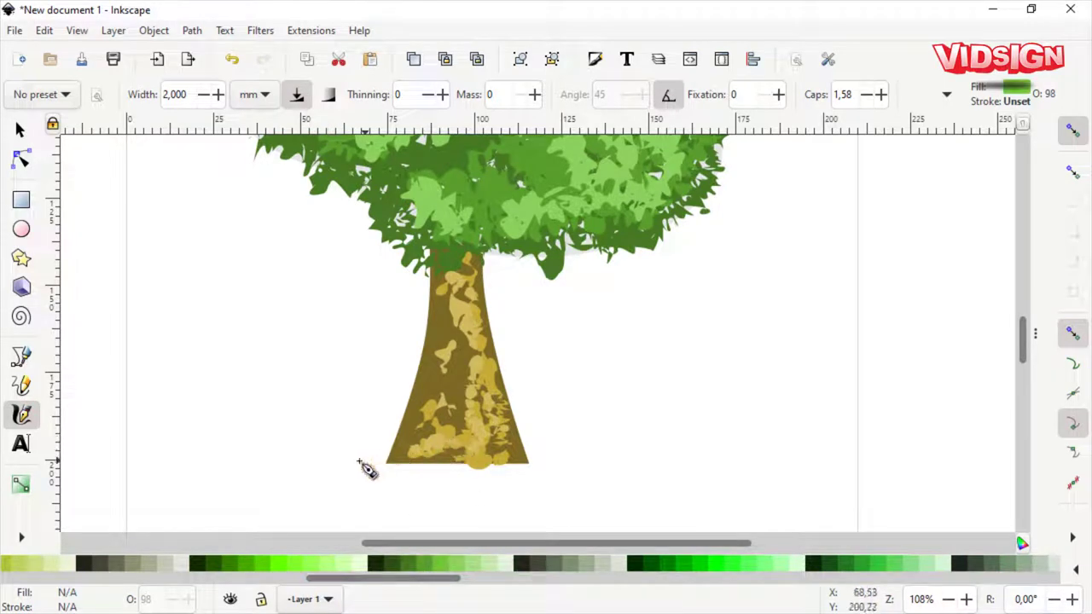
mouse_move(314, 416)
left_mouse_down()
mouse_move(388, 440)
mouse_move(557, 384)
mouse_move(555, 419)
mouse_move(482, 468)
mouse_move(574, 416)
left_mouse_up()
left_click(397, 563)
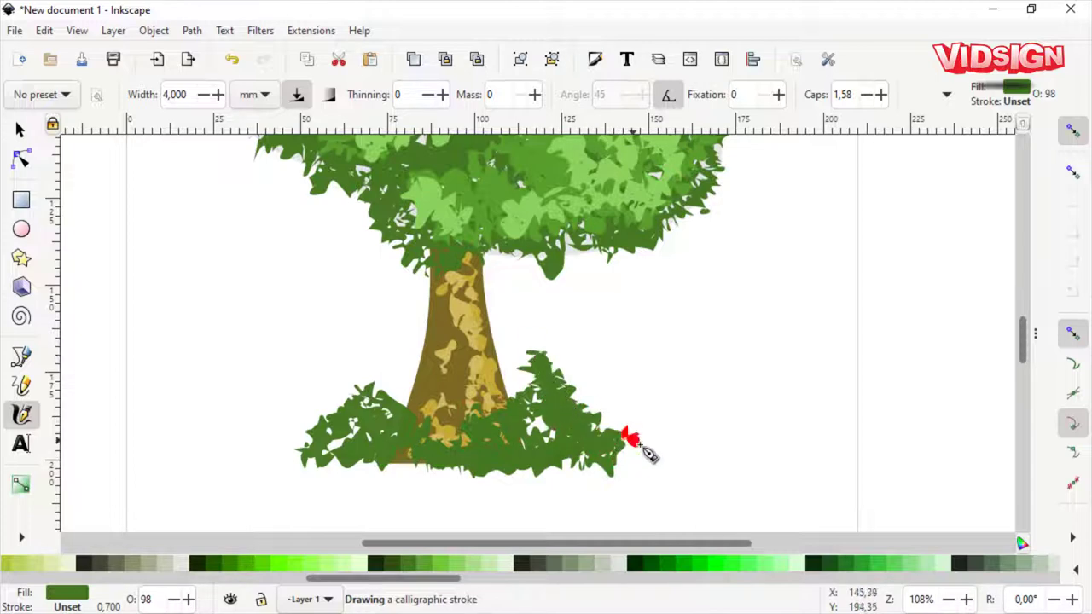
mouse_move(317, 456)
left_mouse_down()
mouse_move(258, 463)
mouse_move(388, 482)
mouse_move(465, 469)
left_mouse_up()
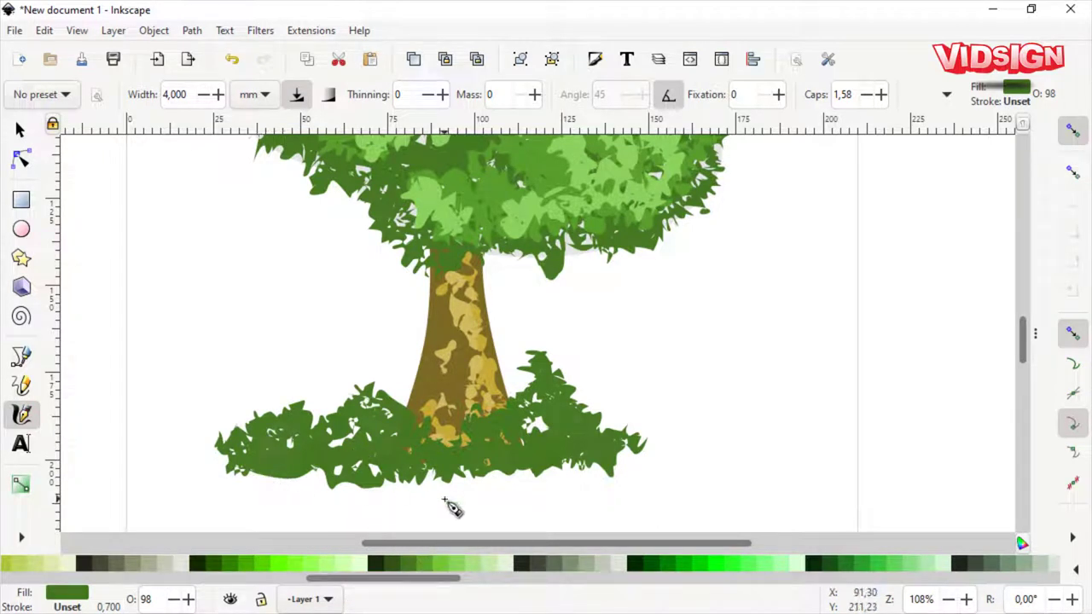
key("space")
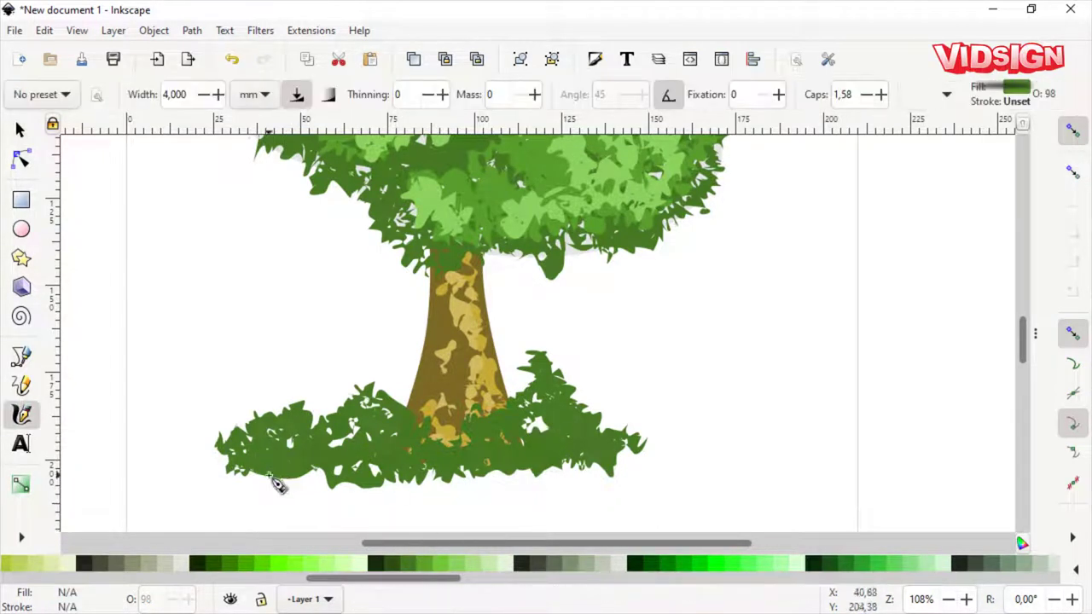
- Draw a long grass stroke along the bush base and fill it light green
left_click_drag(284, 470, 306, 466)
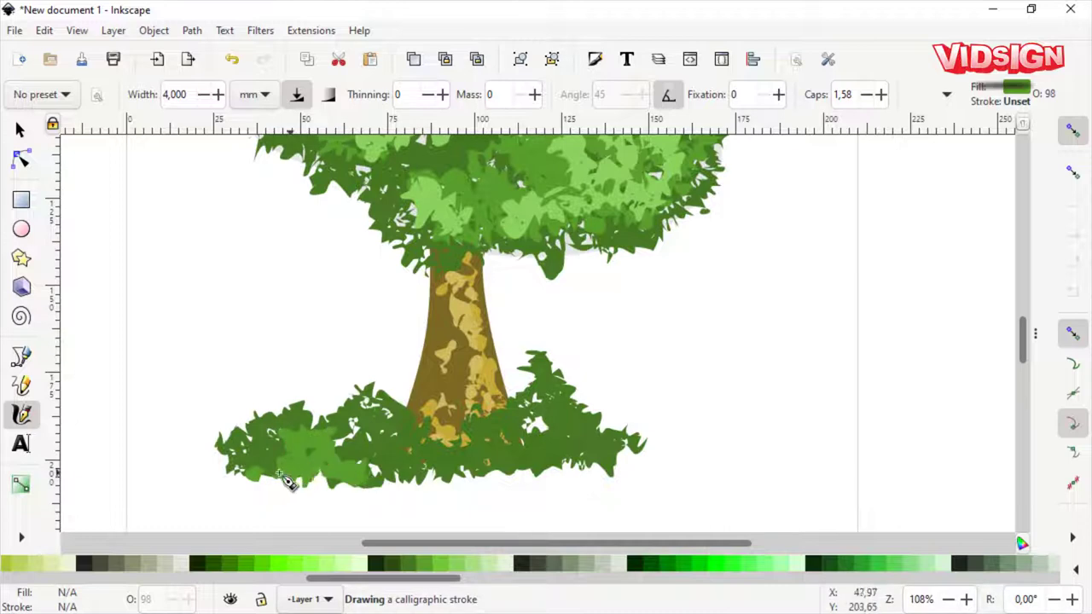
left_click_drag(395, 475, 631, 459)
left_click(448, 565)
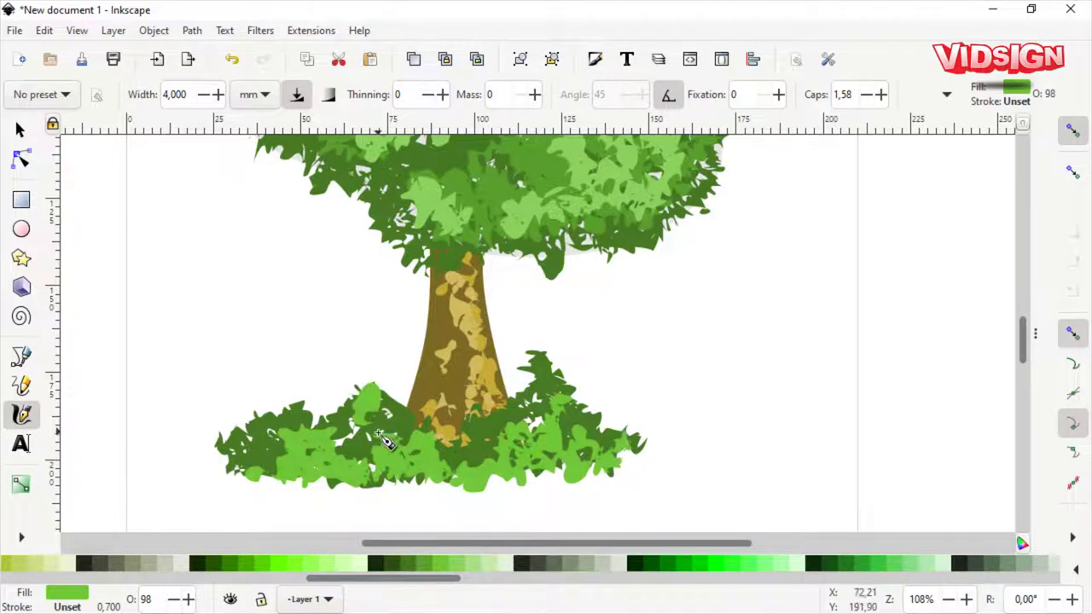
key("space")
key("Escape")
- Paint pale-green grass tufts over the right bush
key("space")
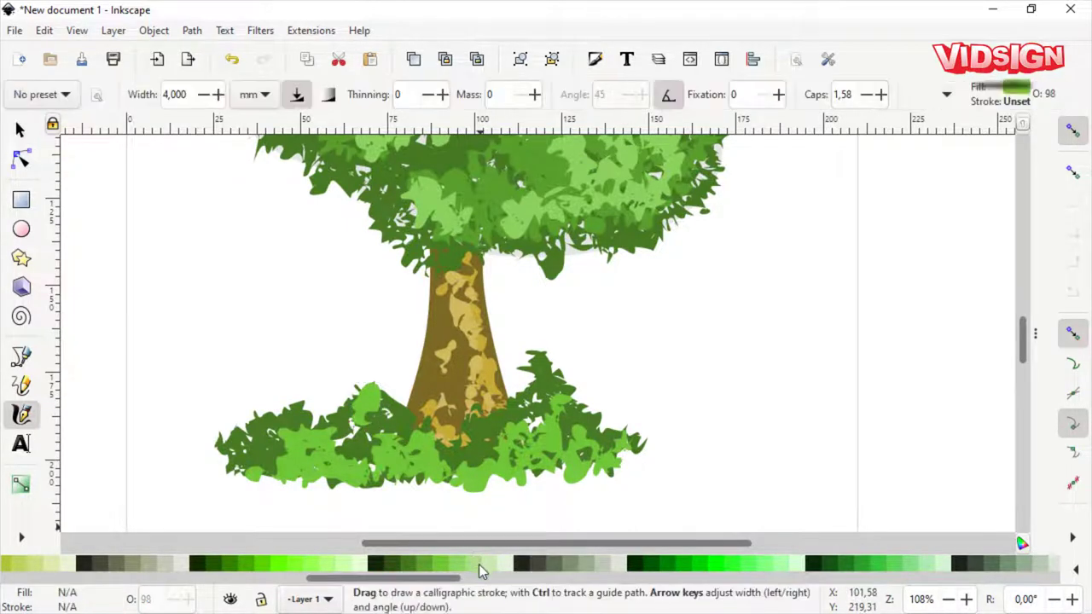
left_click(479, 564)
mouse_move(597, 438)
left_mouse_down()
mouse_move(546, 473)
mouse_move(609, 471)
mouse_move(363, 485)
mouse_move(298, 475)
mouse_move(281, 432)
mouse_move(463, 447)
left_mouse_up()
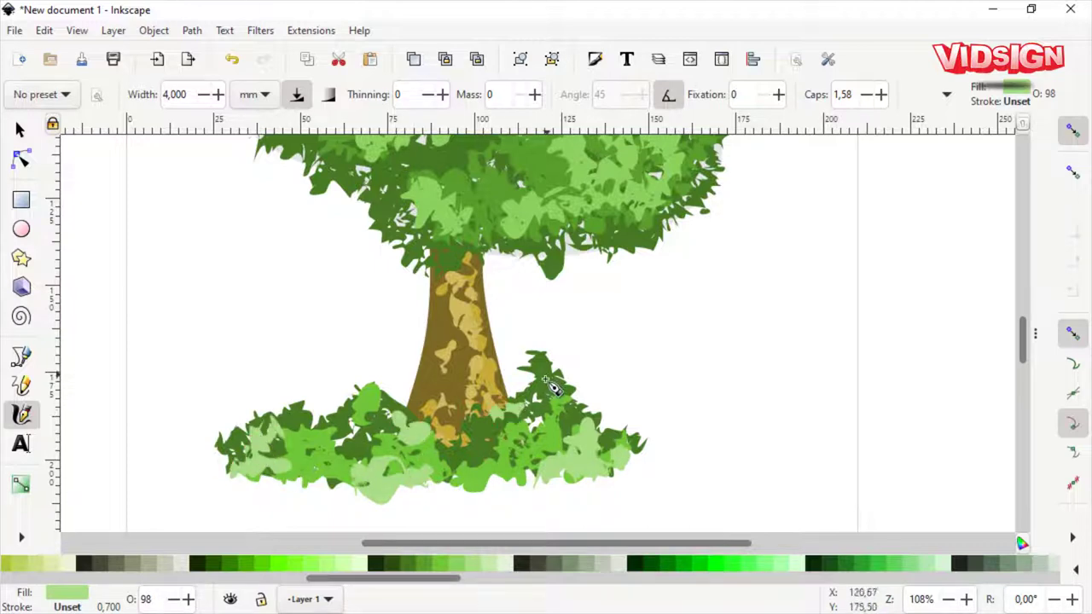
key("space")
- Try a gold calligraphy bark stroke on the trunk, then undo it
key("Escape")
scroll(500, 407, "down", 3)
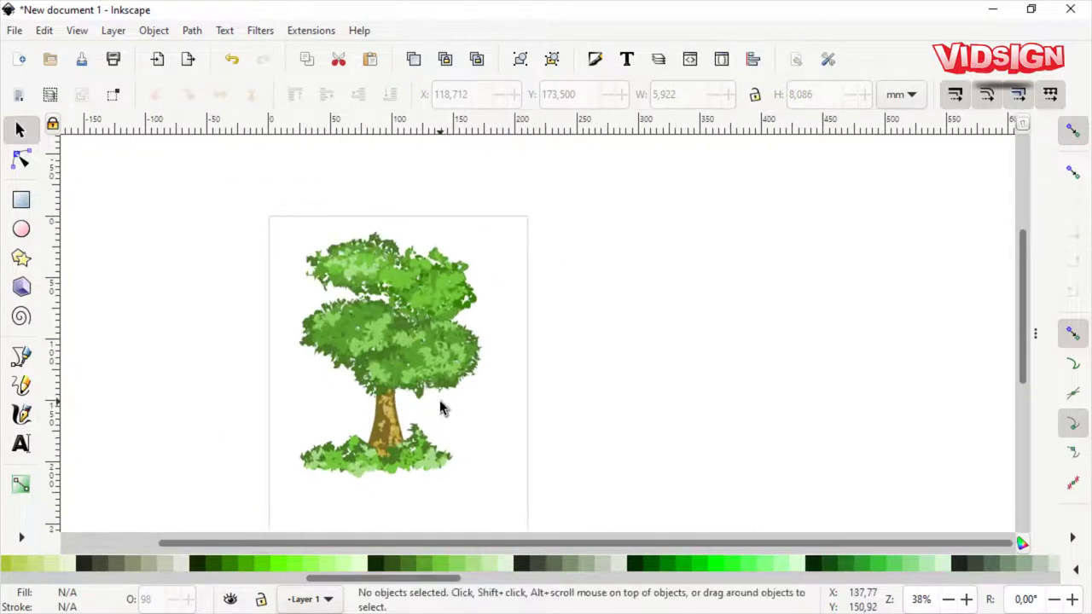
scroll(401, 435, "up", 3)
scroll(367, 429, "up", 1)
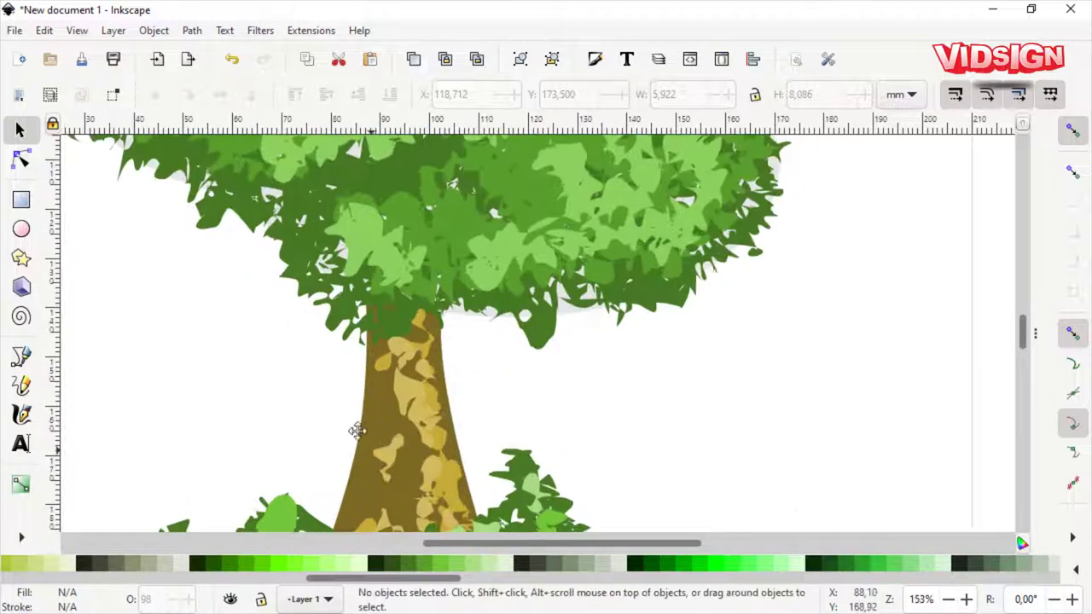
key("c")
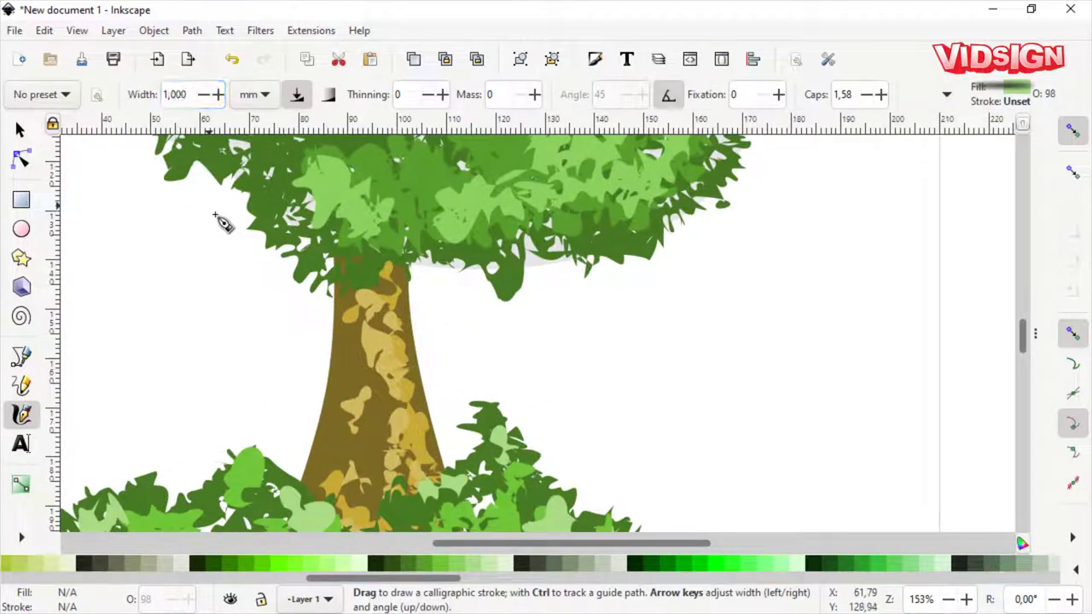
left_click_drag(500, 544, 455, 545)
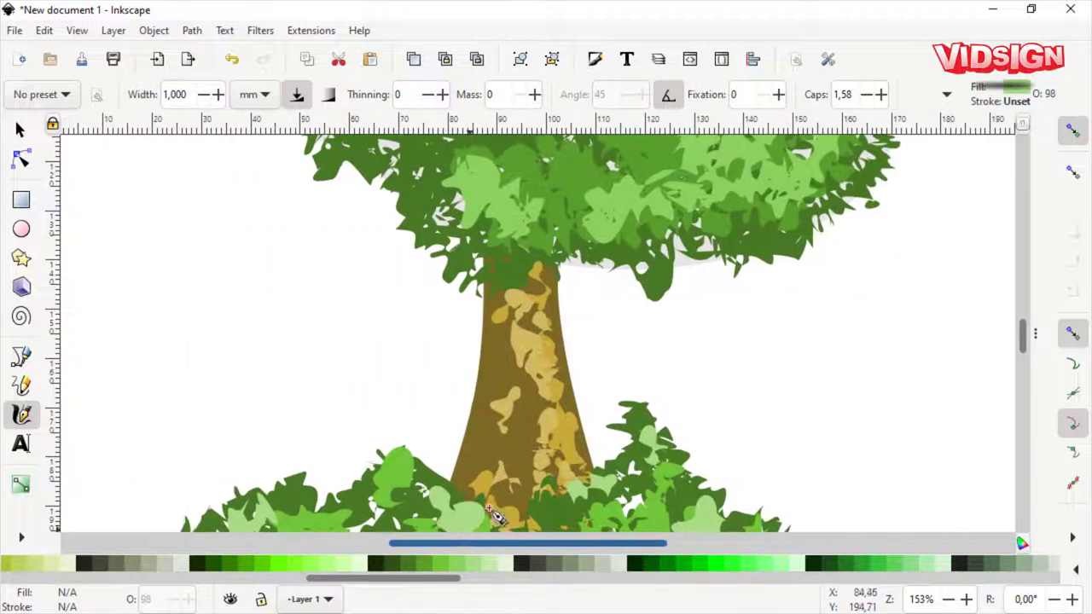
mouse_move(416, 580)
left_mouse_down()
mouse_move(653, 593)
mouse_move(636, 581)
mouse_move(275, 578)
left_mouse_up()
left_click(291, 564)
left_click_drag(485, 263, 474, 308)
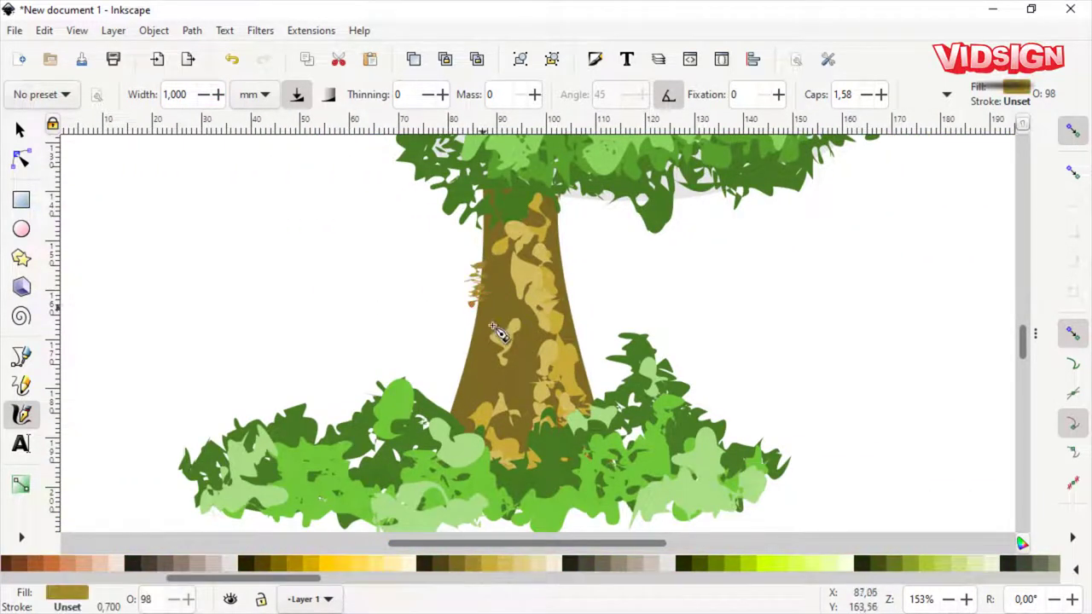
left_click(478, 565)
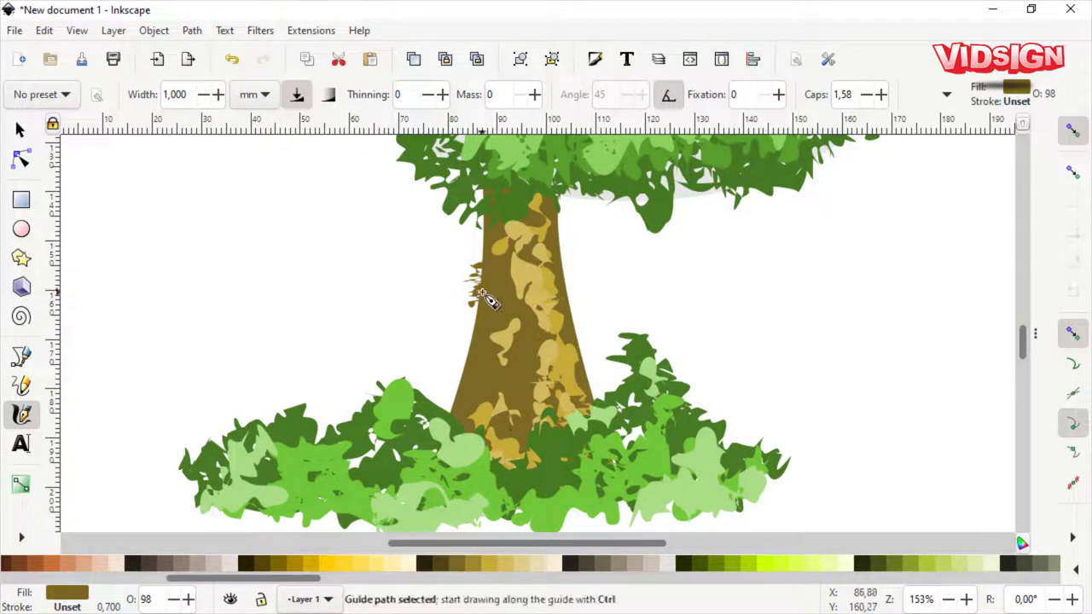
key("ctrl+z")
key("ctrl+z")
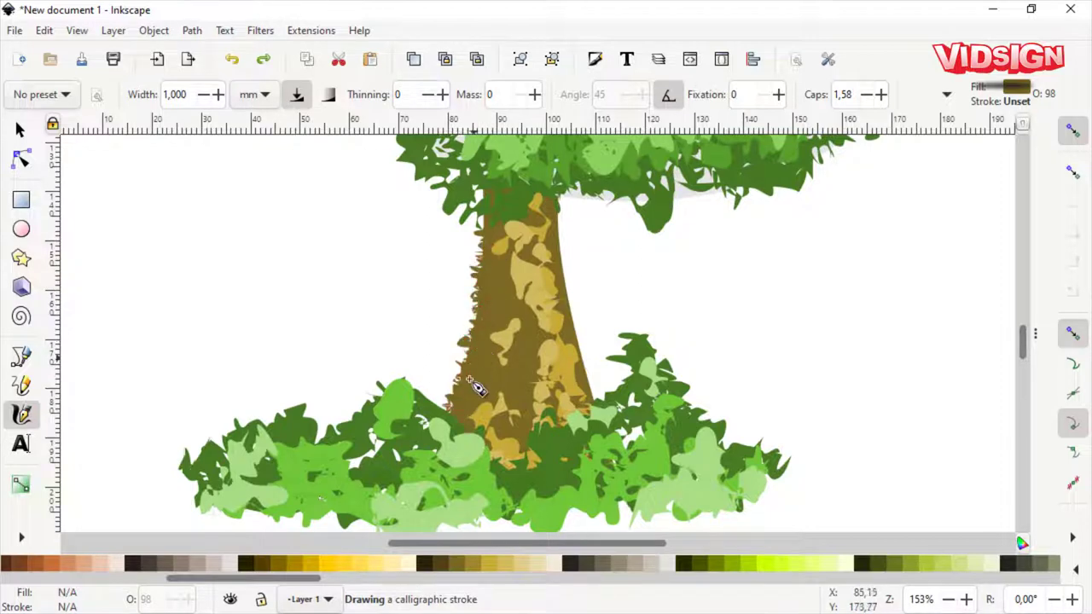
- Draw an olive-brown bark stroke along the trunk's edge
left_click_drag(470, 381, 464, 341)
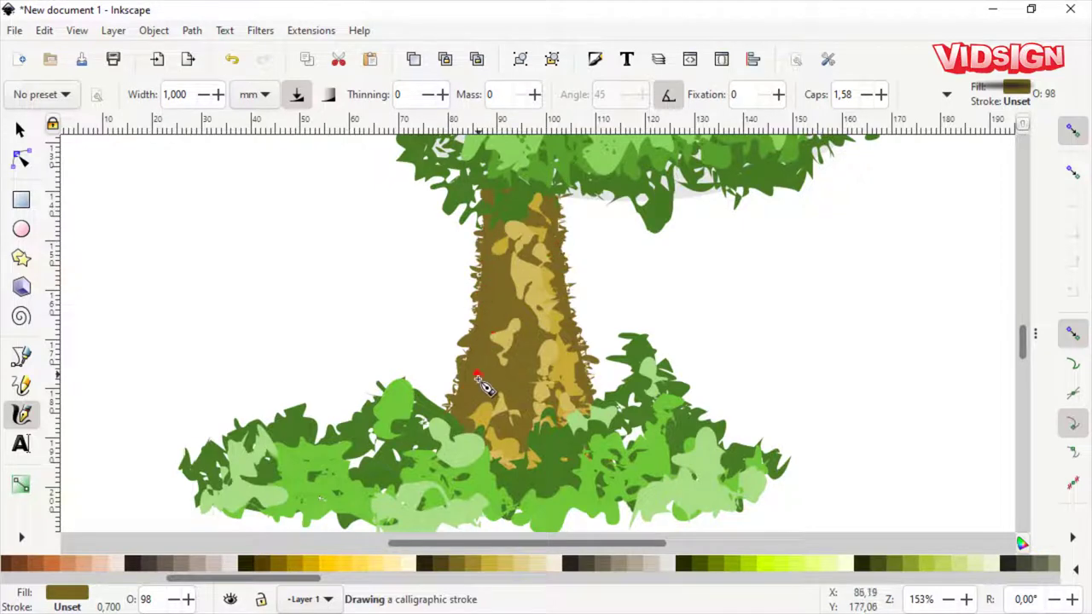
key("5")
key("s")
- Select the whole tree and scale it down slightly by its corner handle
key("Escape")
scroll(578, 372, "up", 1, "ctrl")
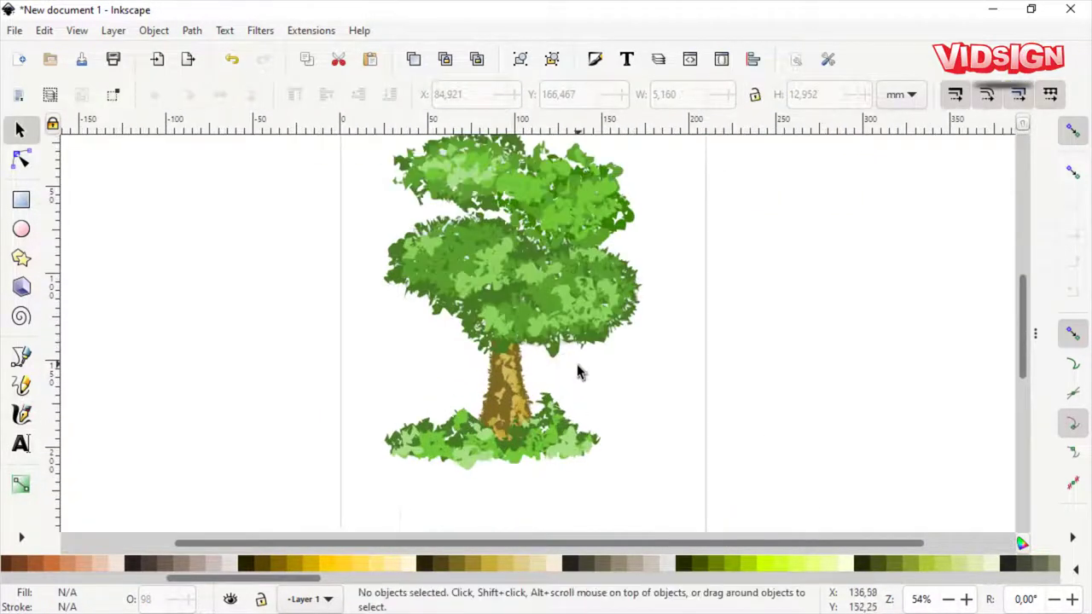
scroll(424, 302, "down", 2, "ctrl")
key("ctrl+a")
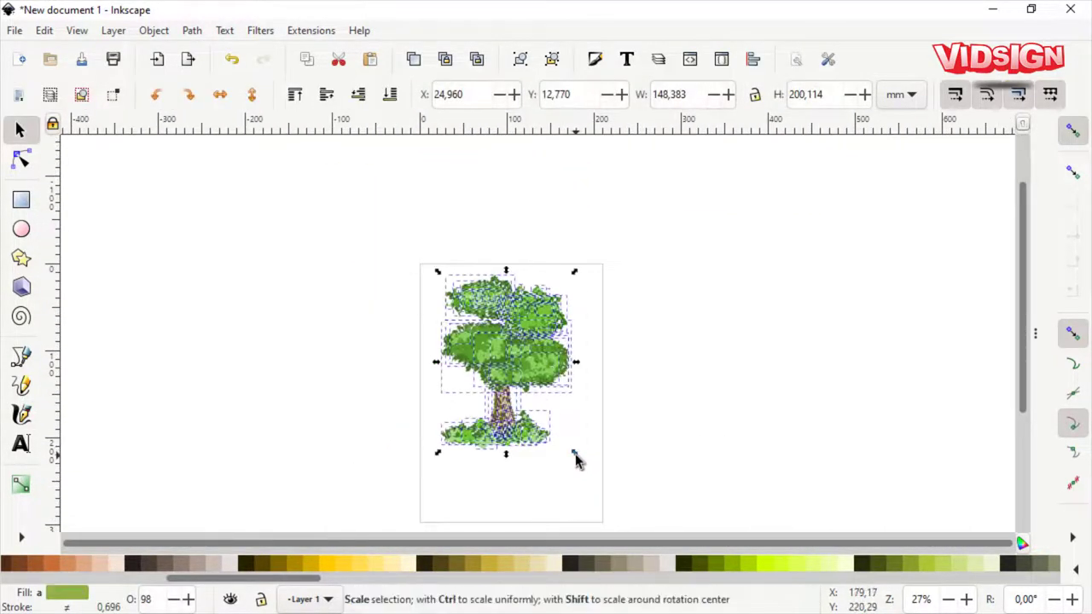
mouse_move(576, 460)
left_mouse_down()
mouse_move(538, 419)
mouse_move(551, 373)
left_mouse_up()
key("Escape")
scroll(513, 368, "up", 2, "ctrl")
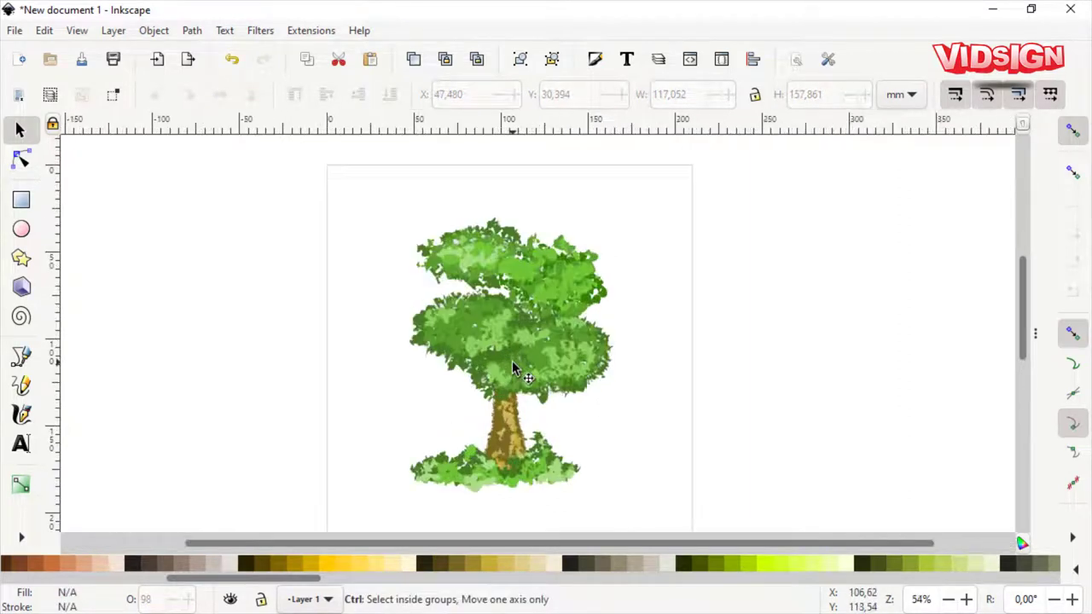
- Set the page size to landscape Video HD 720p (1280×720 px) in Document Properties
left_click(15, 29)
left_click(68, 332)
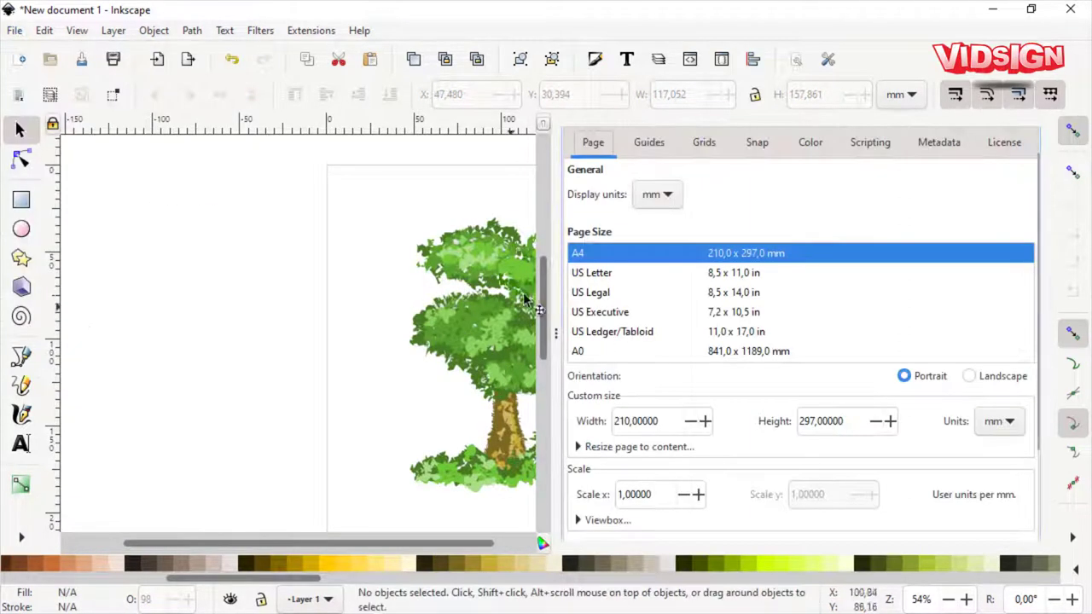
scroll(690, 356, "down", 2)
scroll(671, 344, "down", 8)
scroll(671, 345, "down", 8)
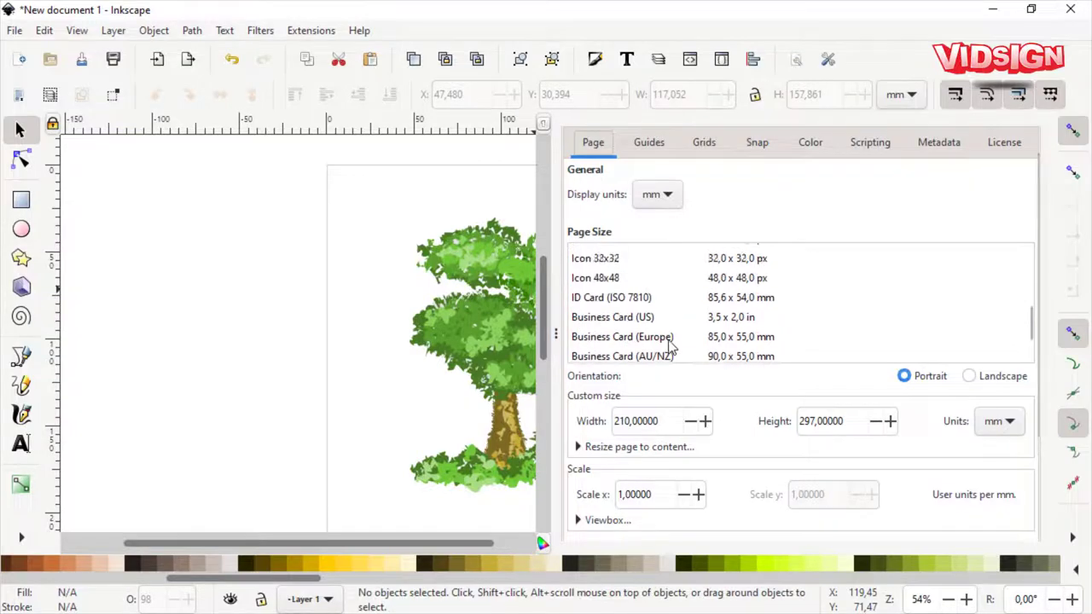
scroll(669, 344, "down", 5)
scroll(669, 343, "down", 5)
scroll(658, 338, "down", 2)
left_click(636, 300)
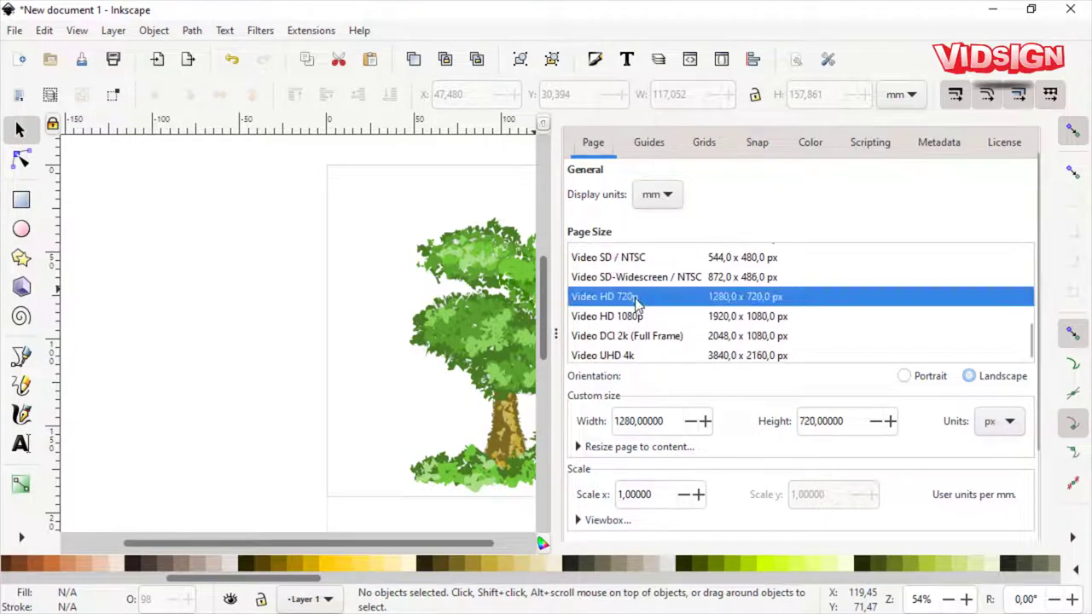
key("ctrl+shift+d")
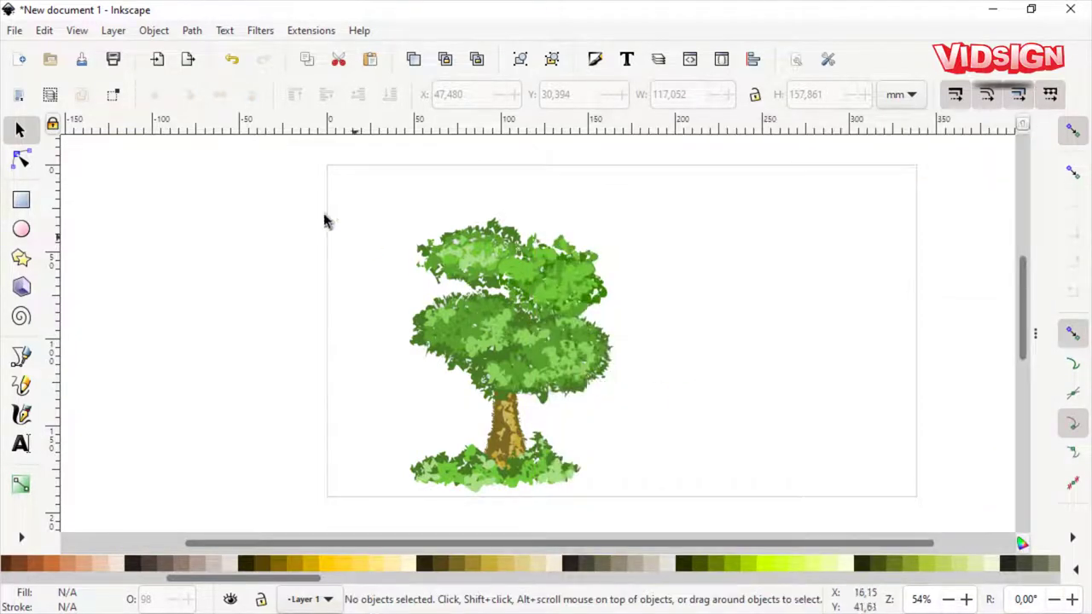
- Move the tree toward the centre of the new page and frame the view
left_click_drag(324, 220, 615, 503)
mouse_move(560, 372)
left_mouse_down()
mouse_move(671, 331)
mouse_move(676, 350)
left_mouse_up()
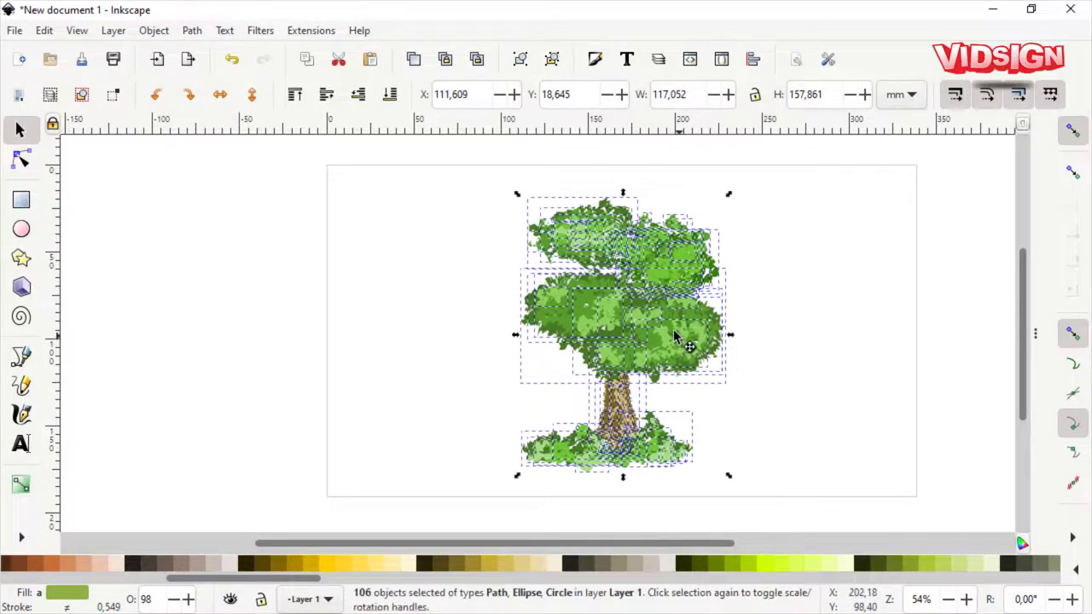
left_click(739, 365)
scroll(648, 349, "right", 5)
left_click_drag(547, 328, 603, 363)
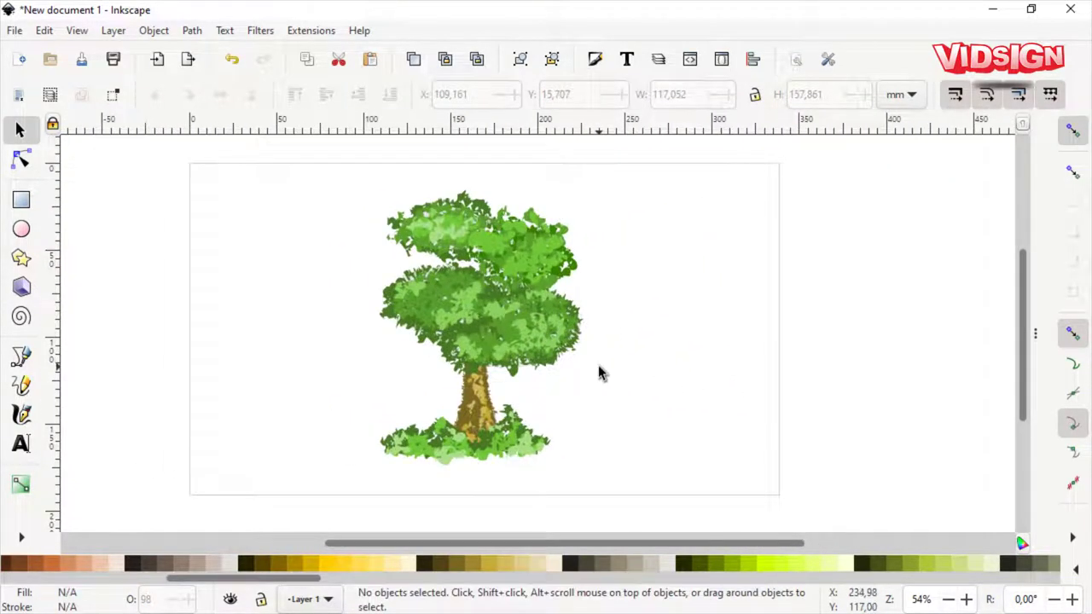
- Add light-green calligraphy highlights across the upper and upper-right crown
scroll(518, 265, "up", 3)
scroll(512, 282, "up", 1)
key("c")
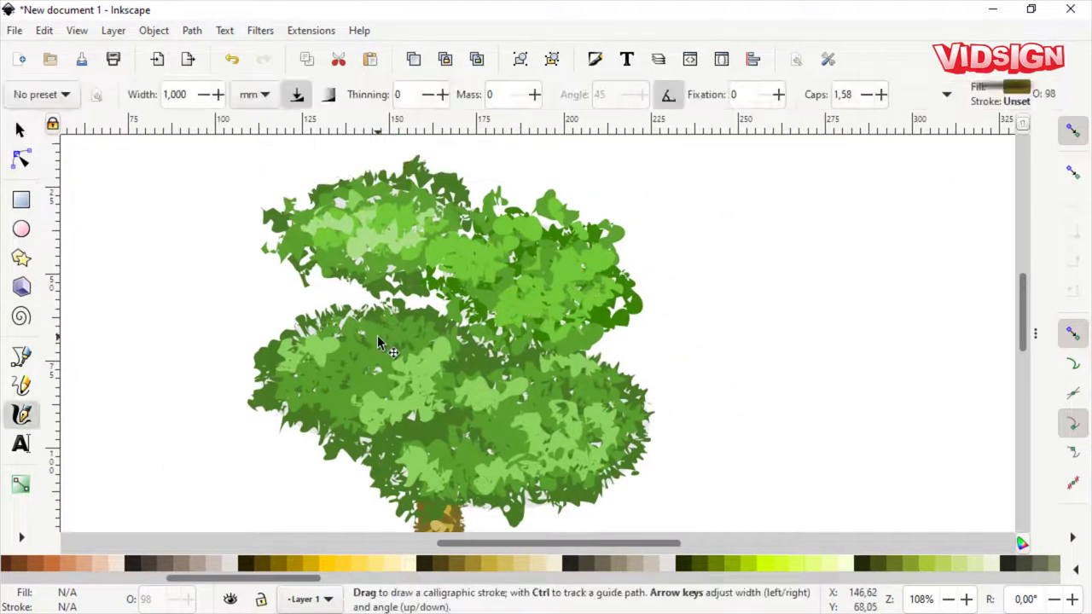
left_click_drag(309, 579, 441, 587)
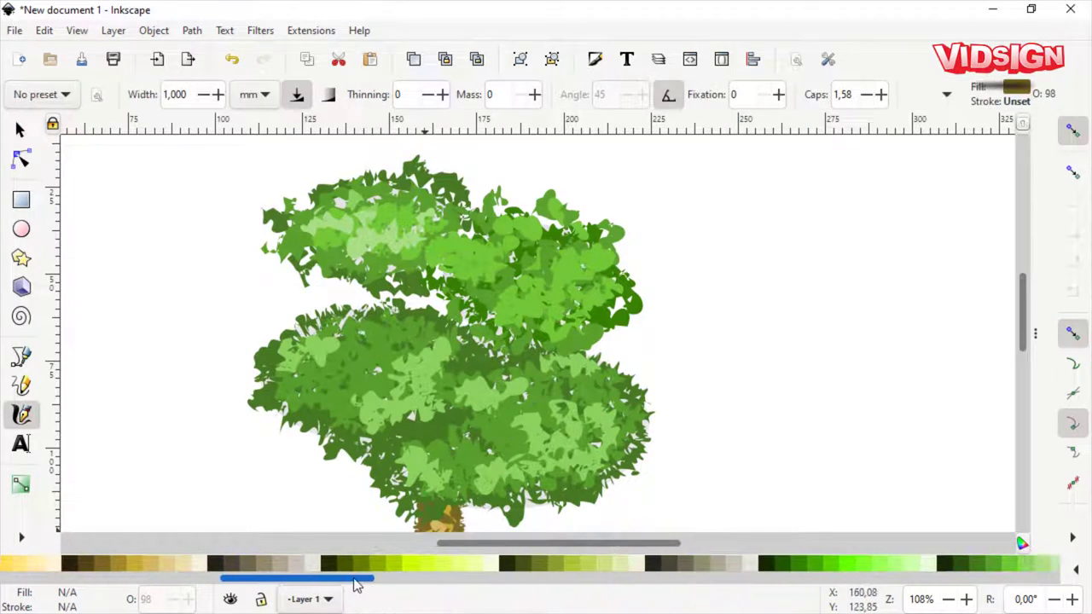
left_click(452, 563)
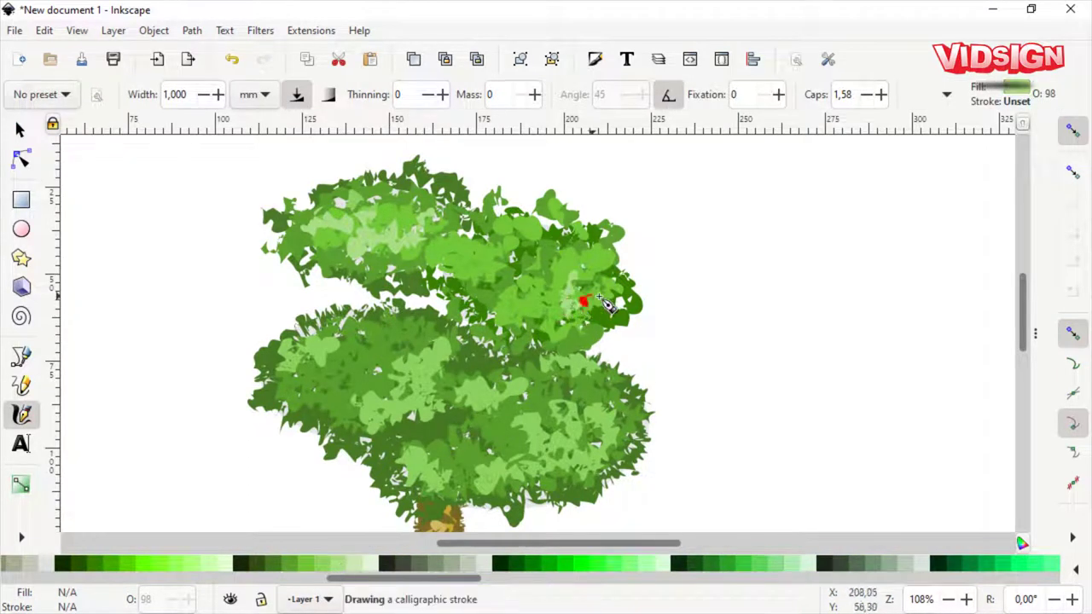
left_click_drag(584, 300, 559, 295)
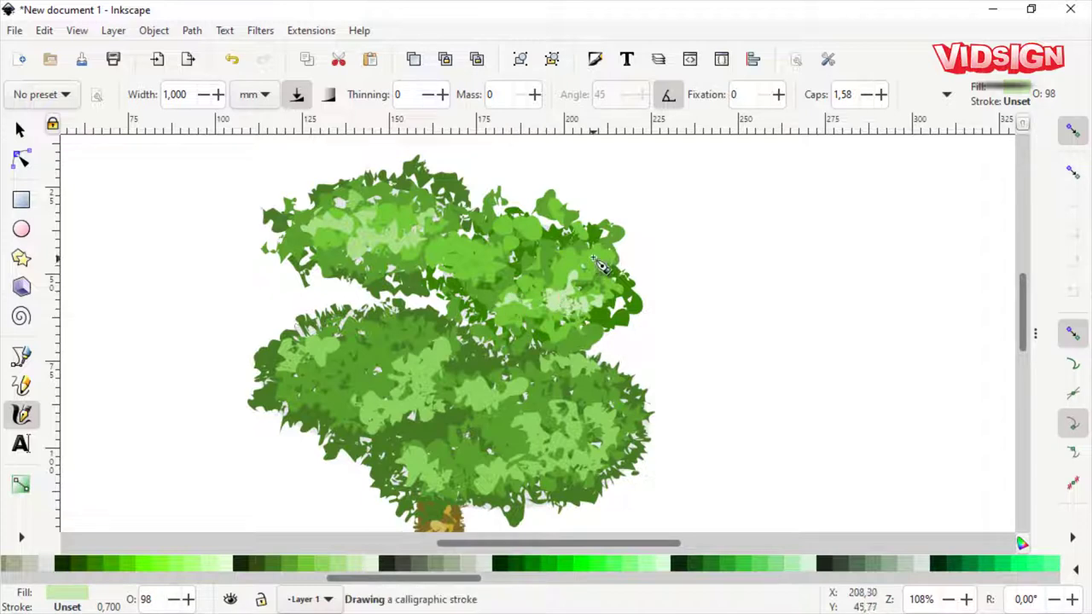
left_click_drag(468, 263, 586, 256)
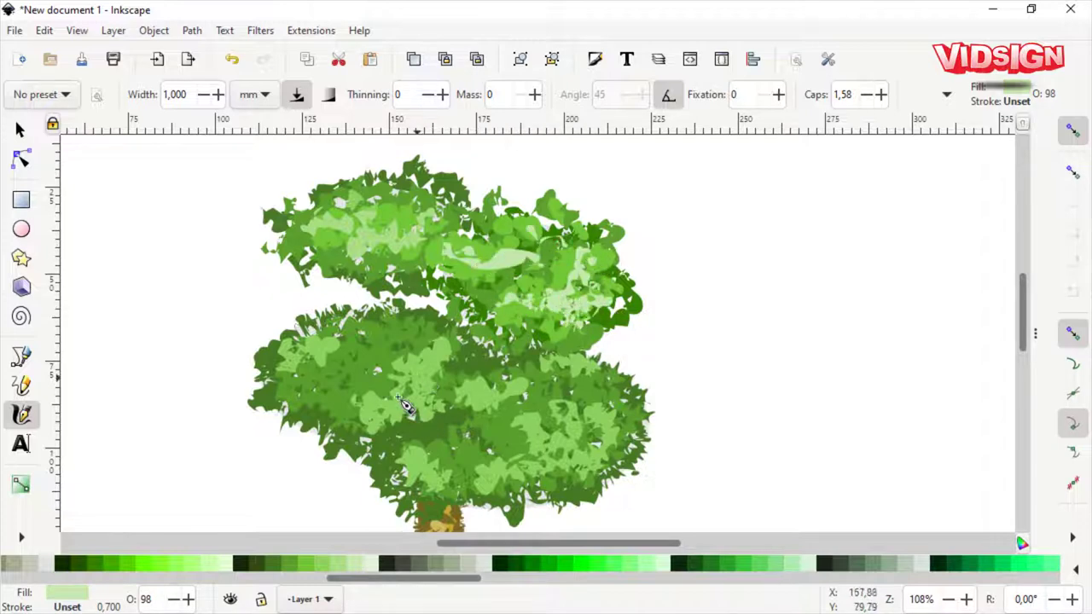
- Add light-green highlights to the lower-right and lower crown
left_click_drag(538, 431, 619, 409)
left_click_drag(439, 423, 489, 436)
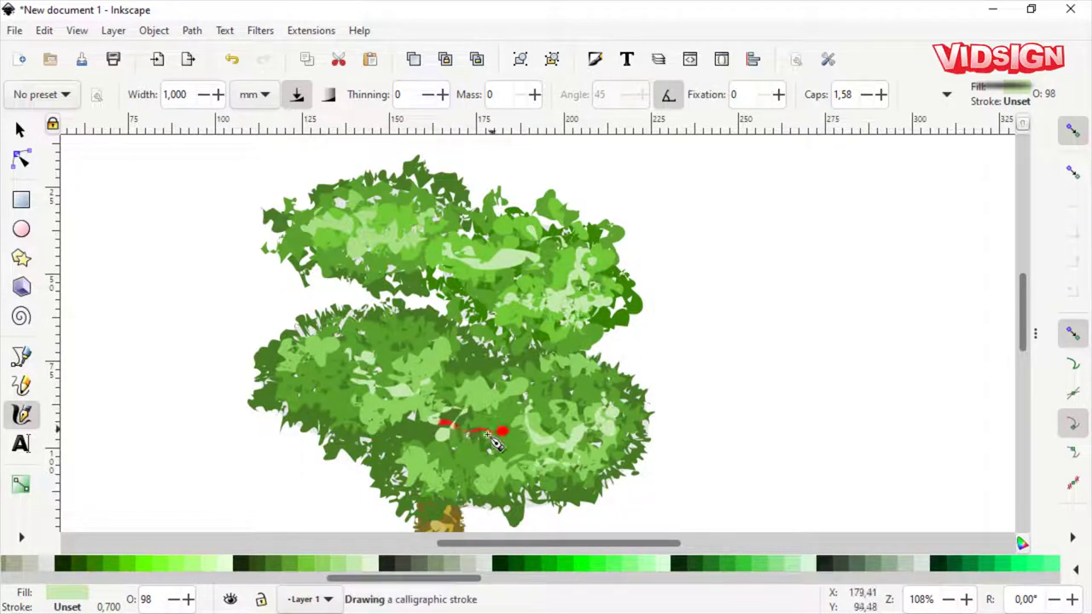
scroll(480, 419, "down", 3)
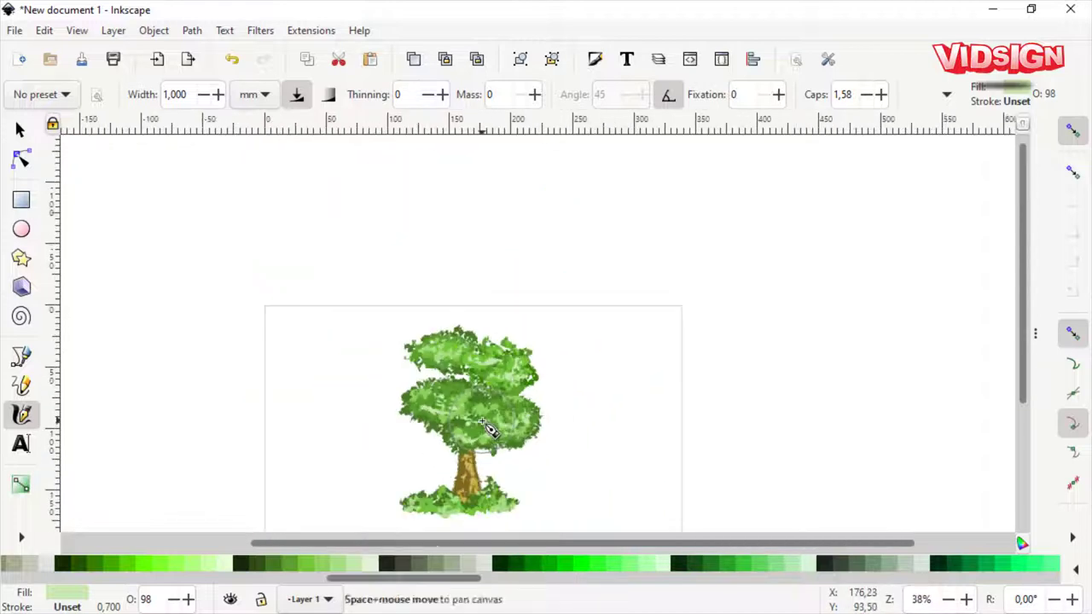
key("s")
scroll(487, 458, "up", 1)
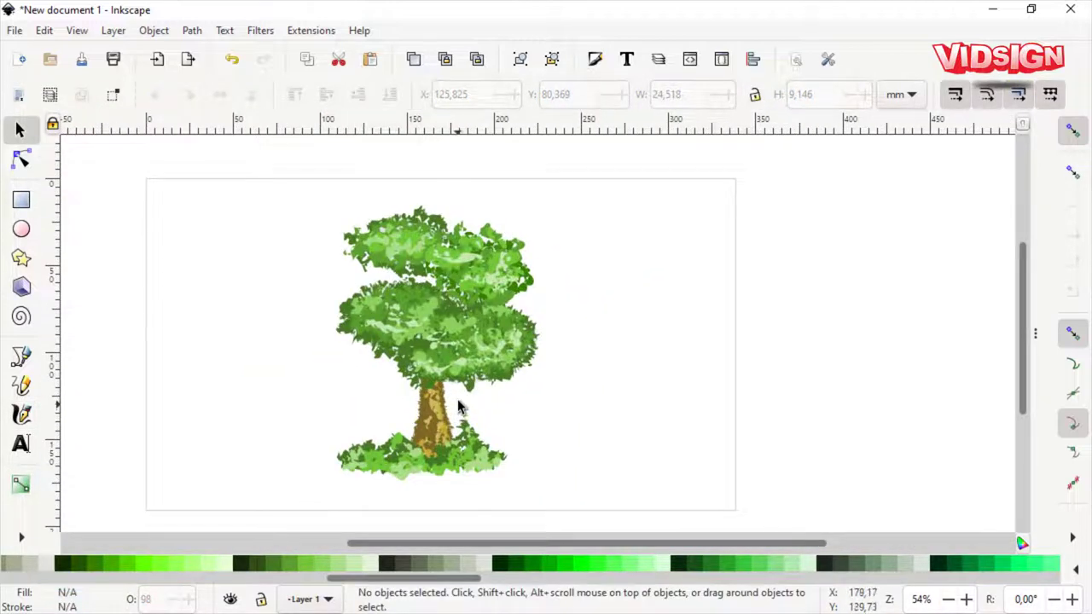